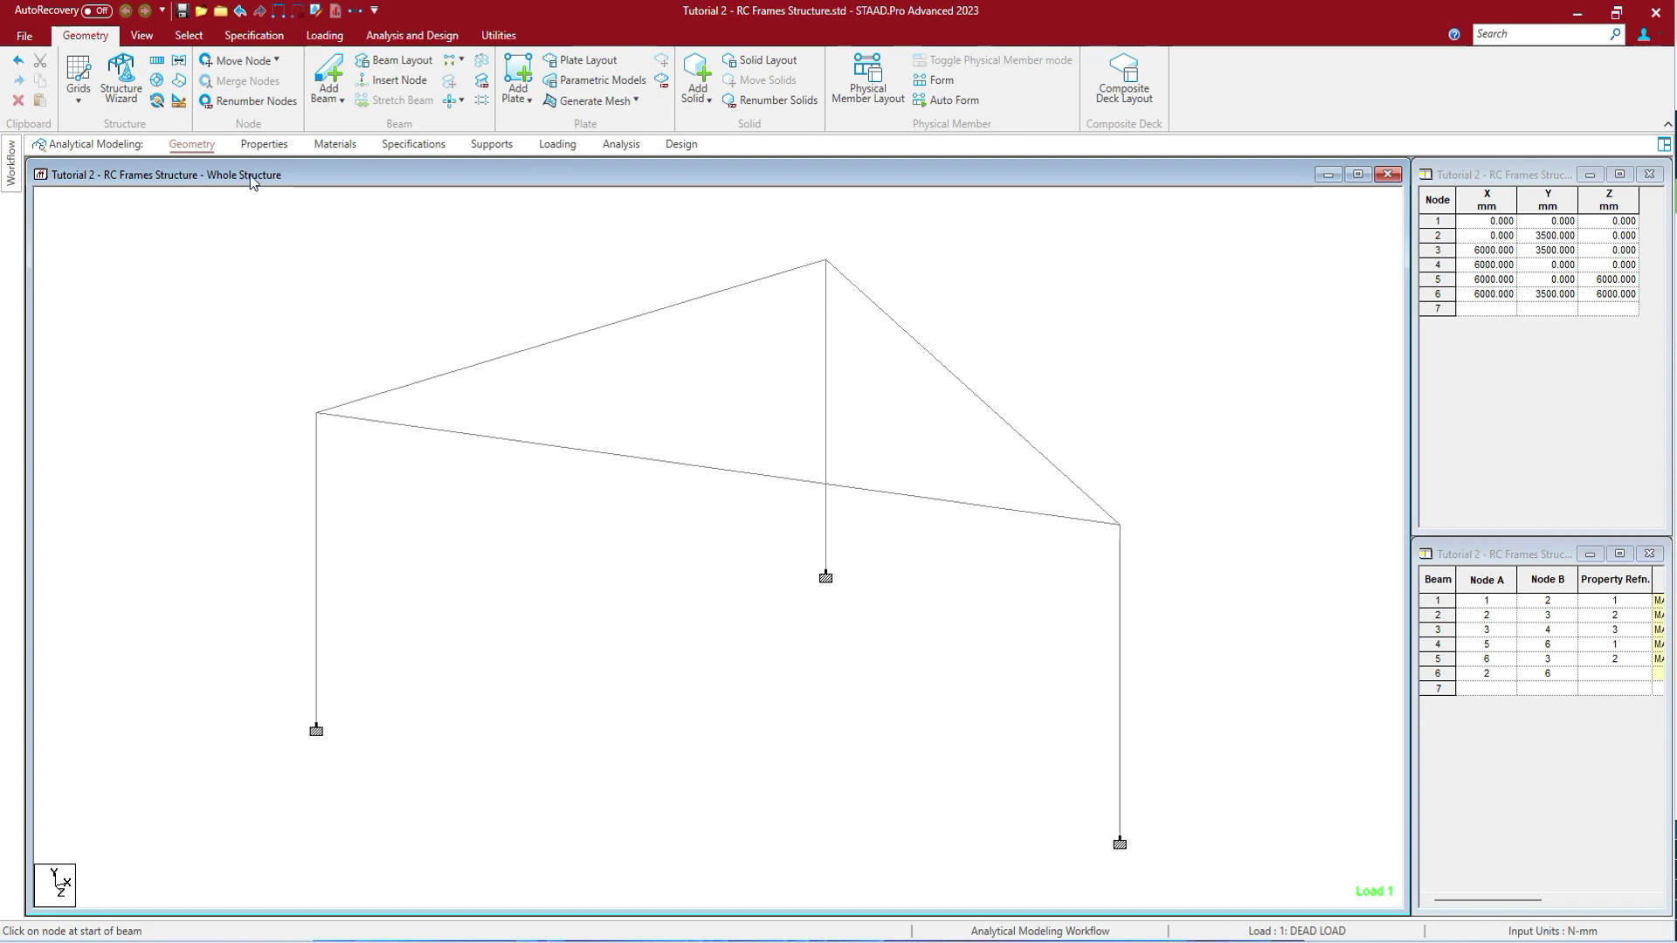
Step: Open the Diagrams label settings from the view's shortcut menu and move the dialog to the right of the frame
left_click(141, 35)
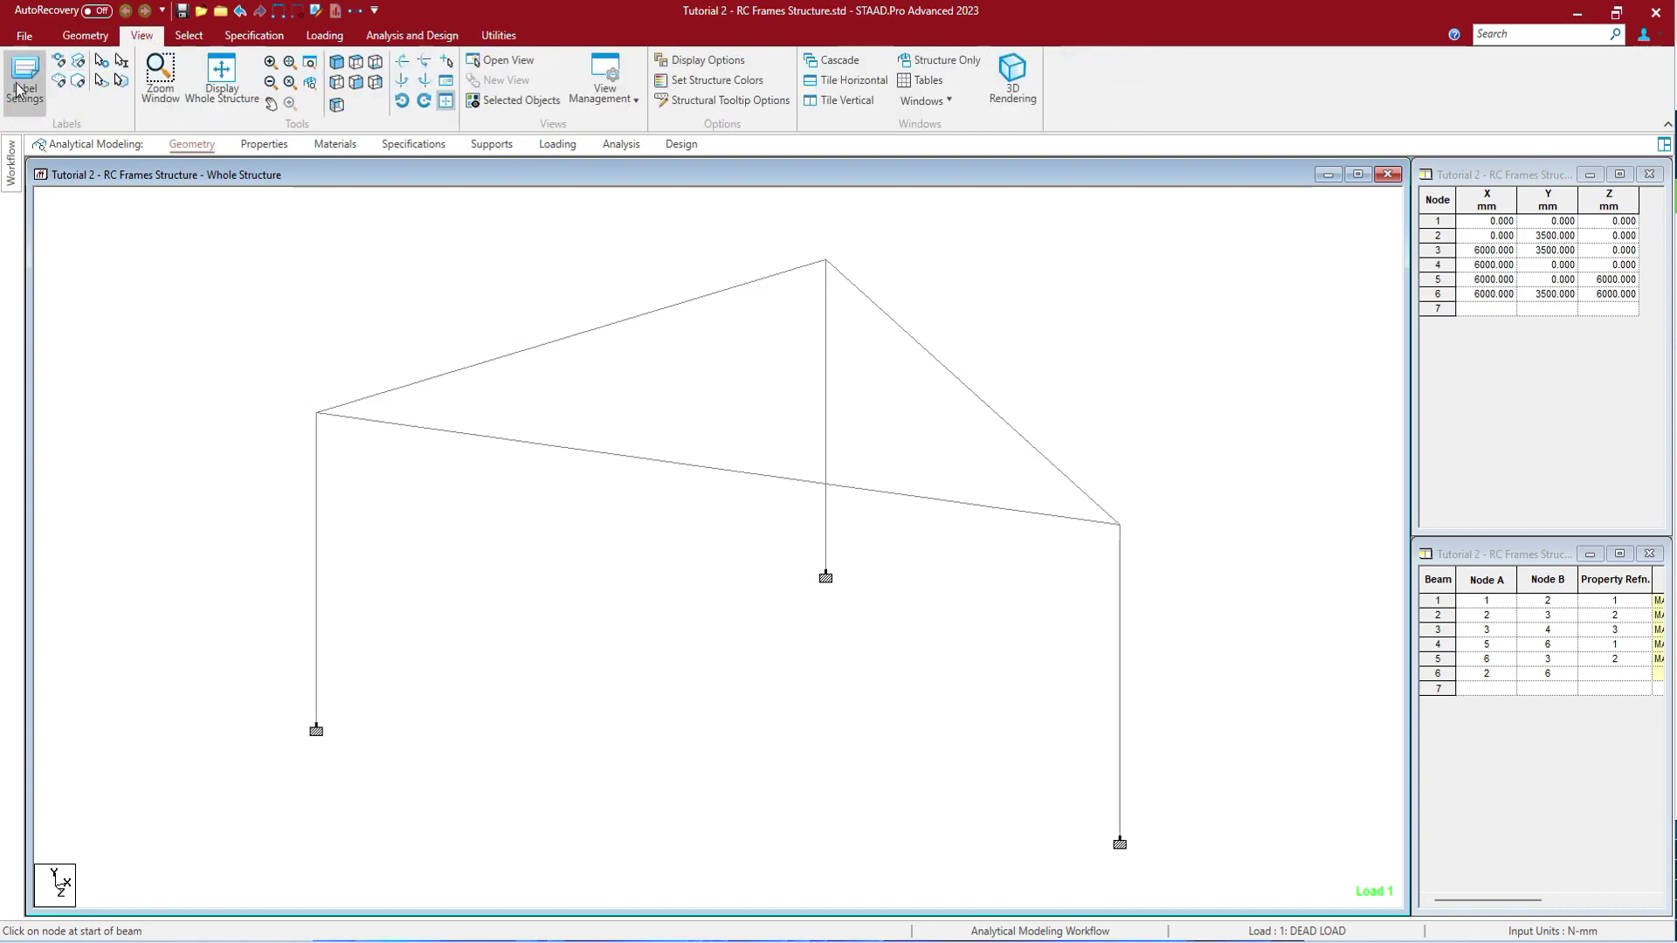
left_click(18, 87)
left_click(1027, 203)
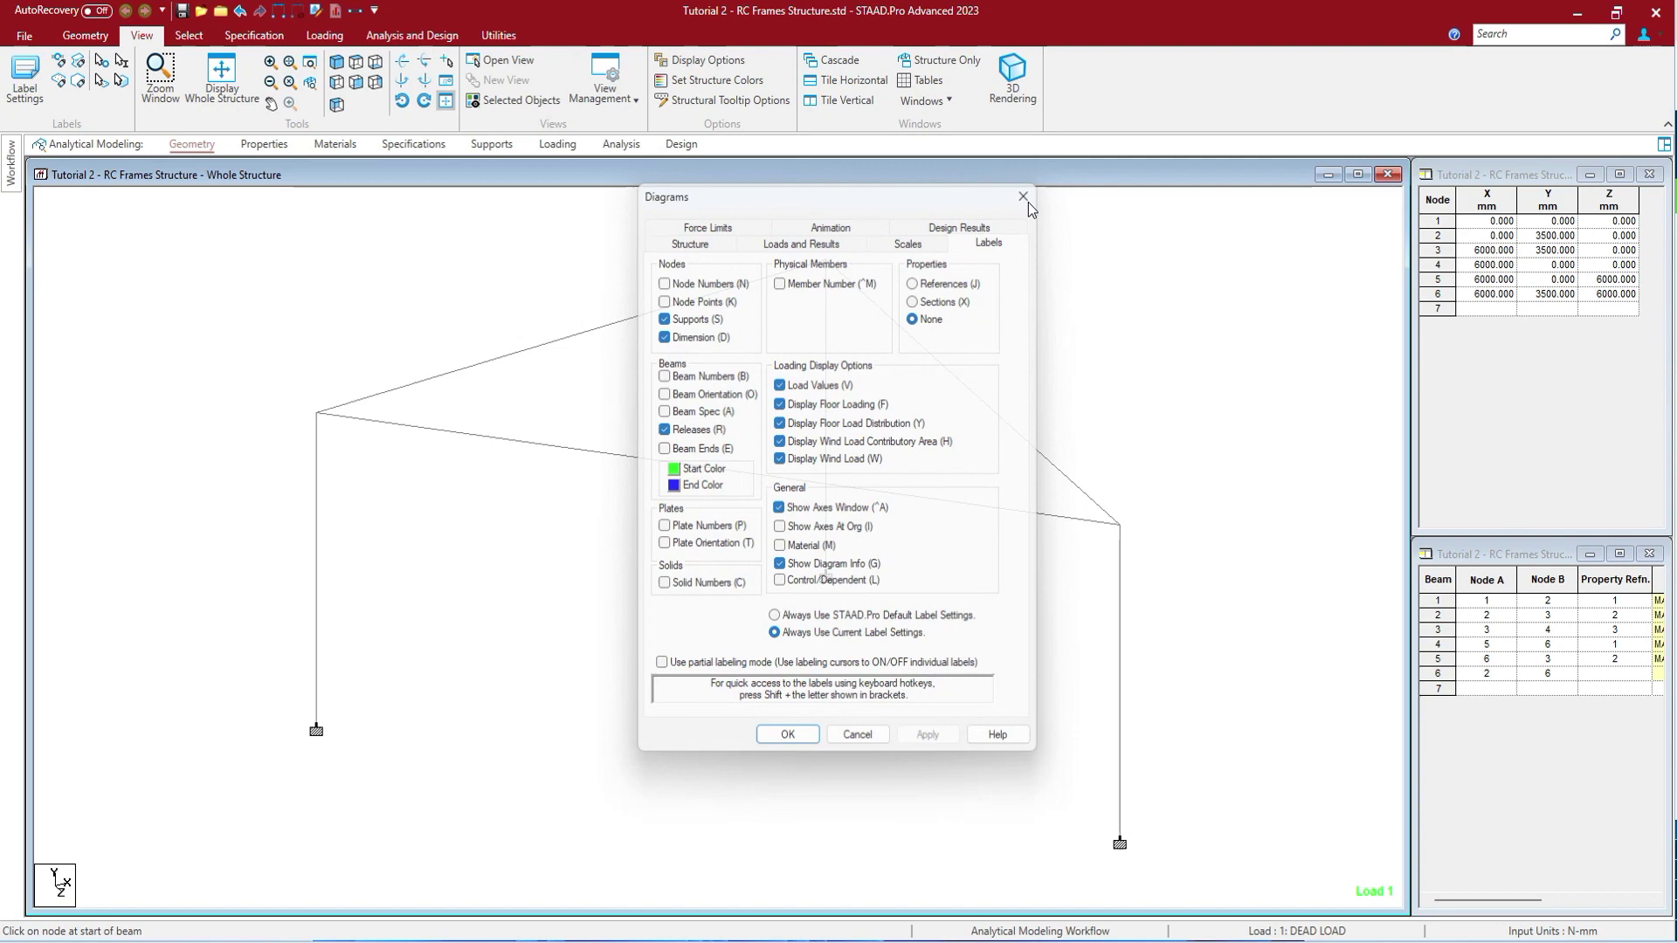
right_click(689, 544)
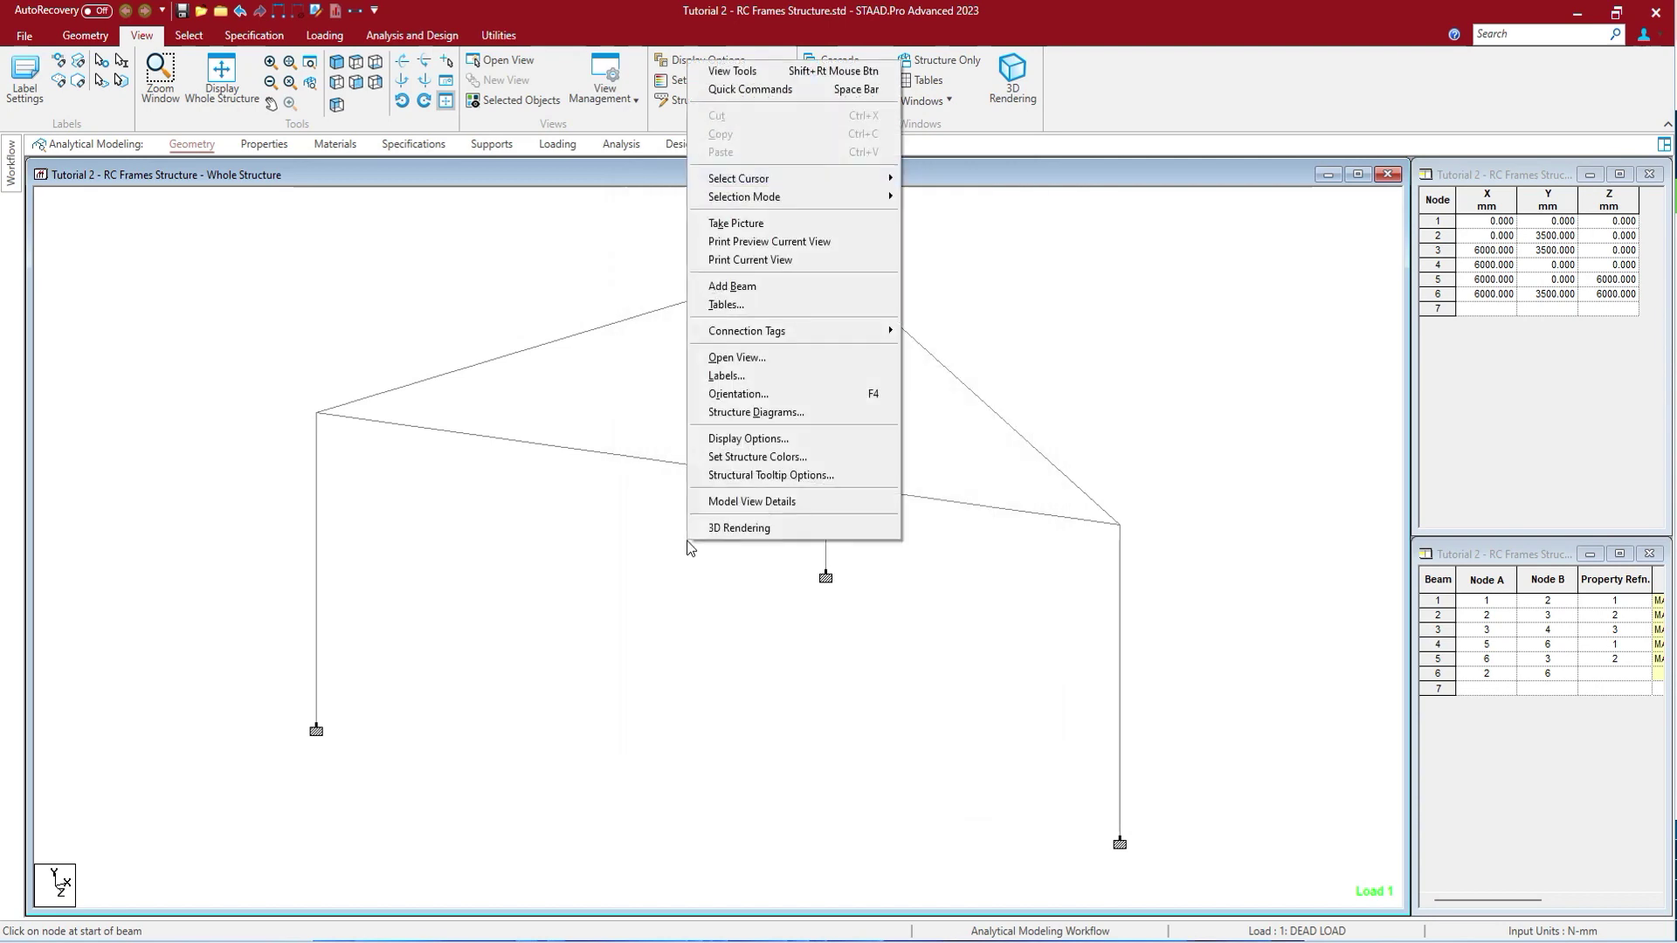
left_click(725, 378)
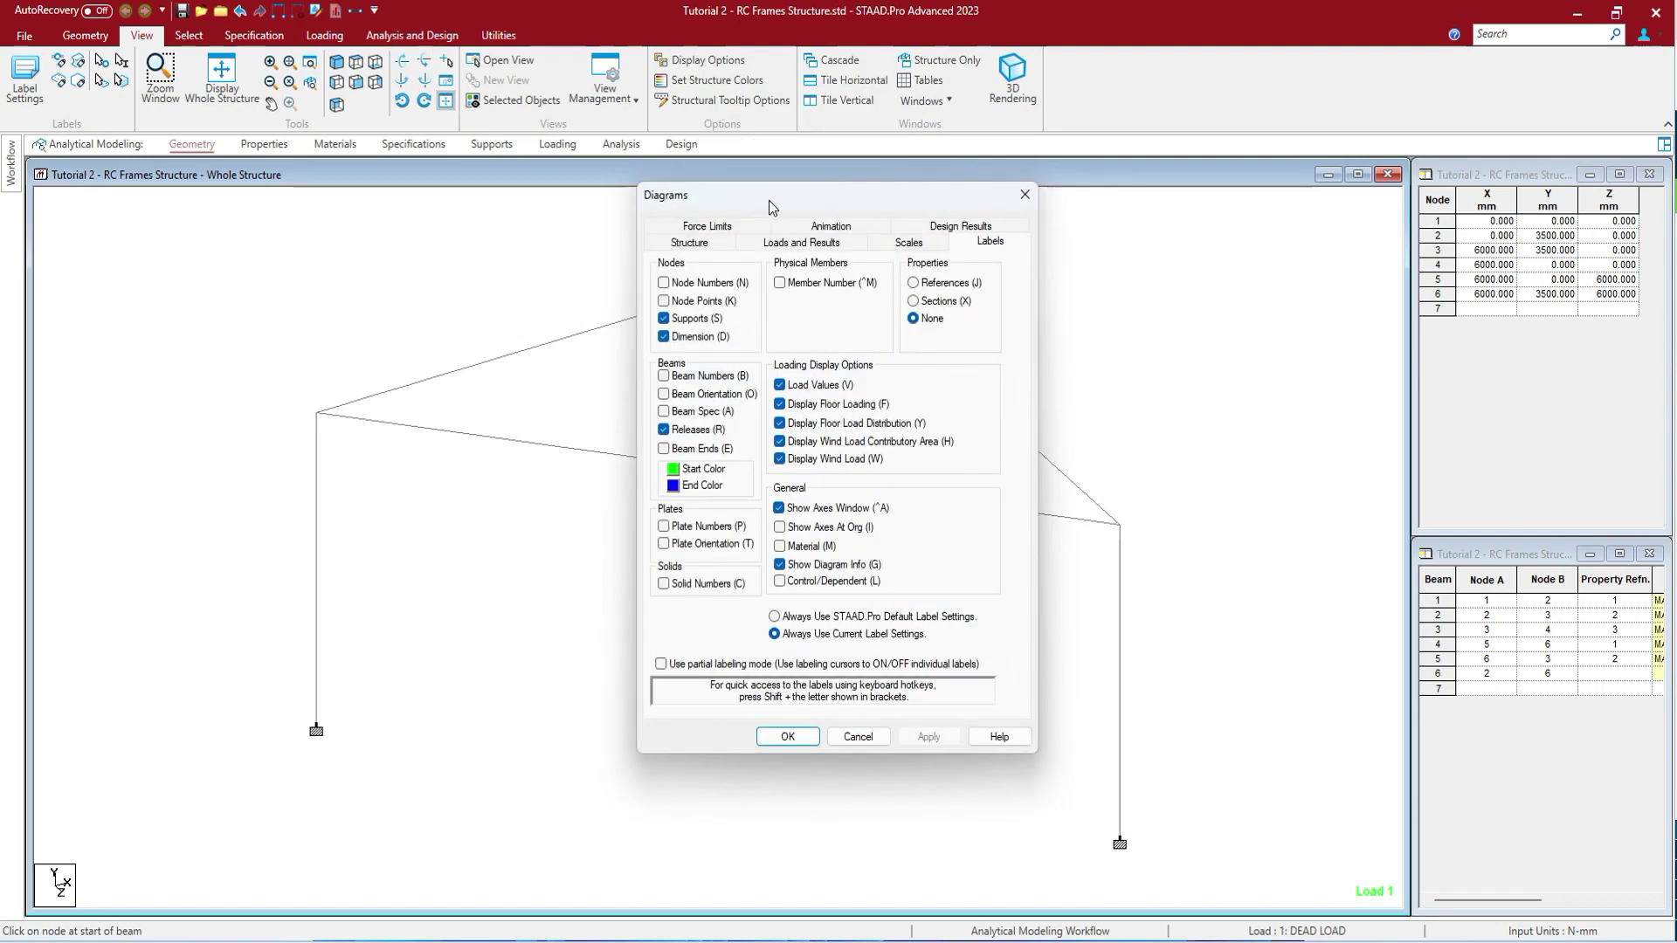
left_click_drag(769, 201, 1273, 202)
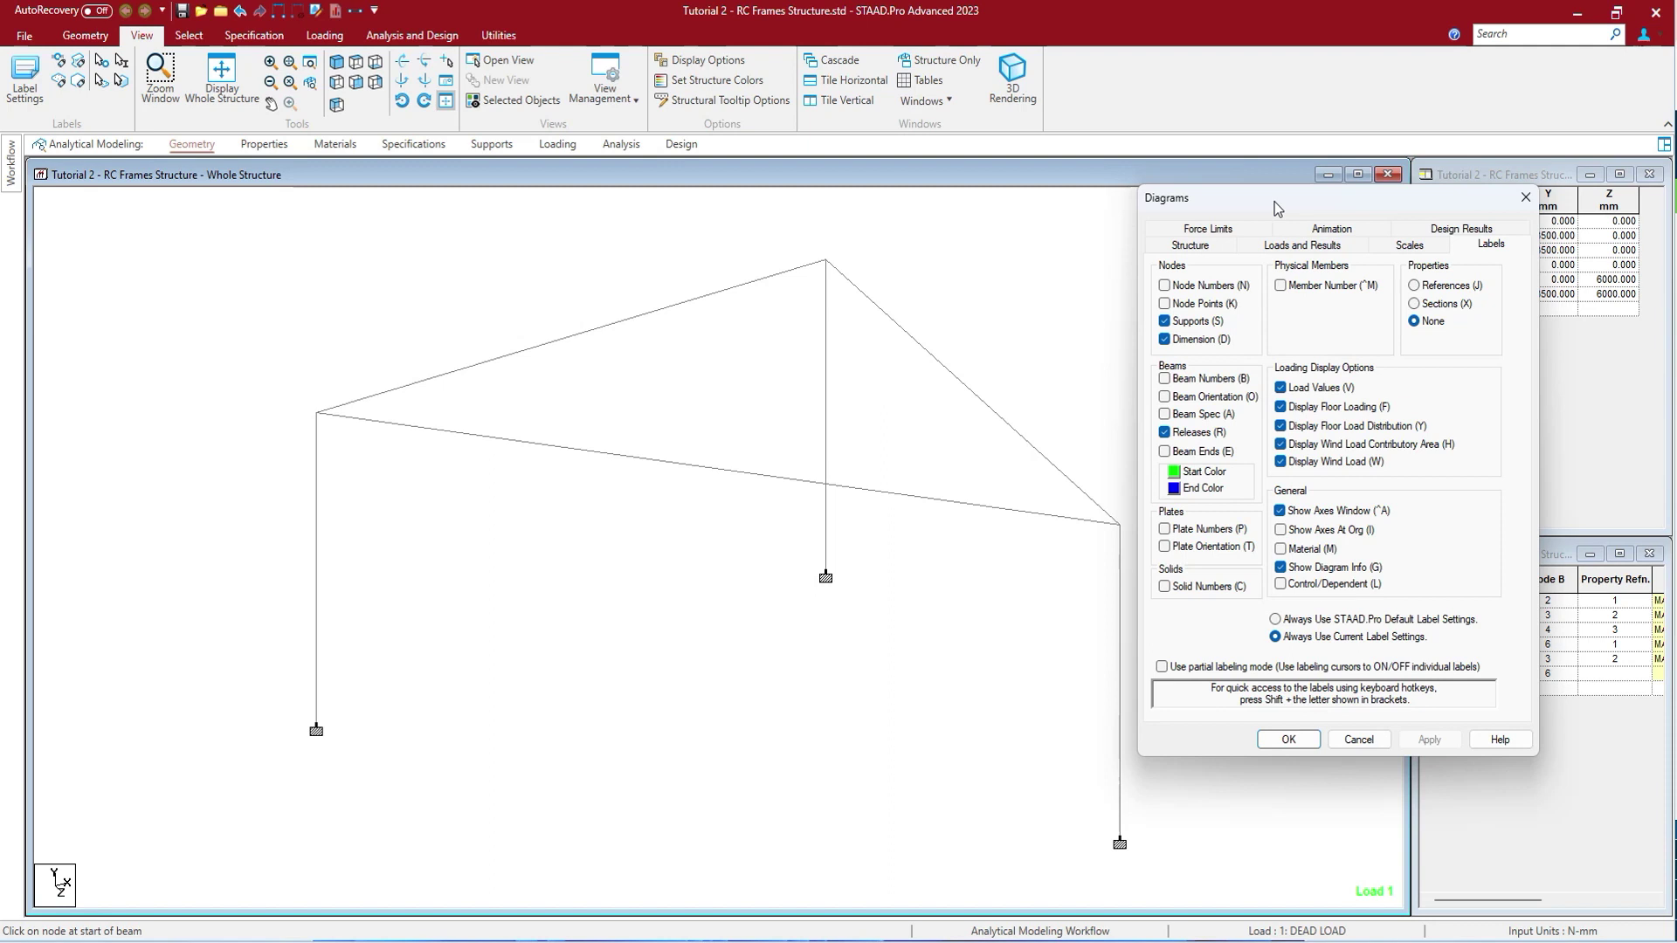
Step: Turn on Node Numbers and Beam Numbers labels, applying each so nodes and beams 1–6 are numbered
left_click(1211, 292)
left_click(1430, 740)
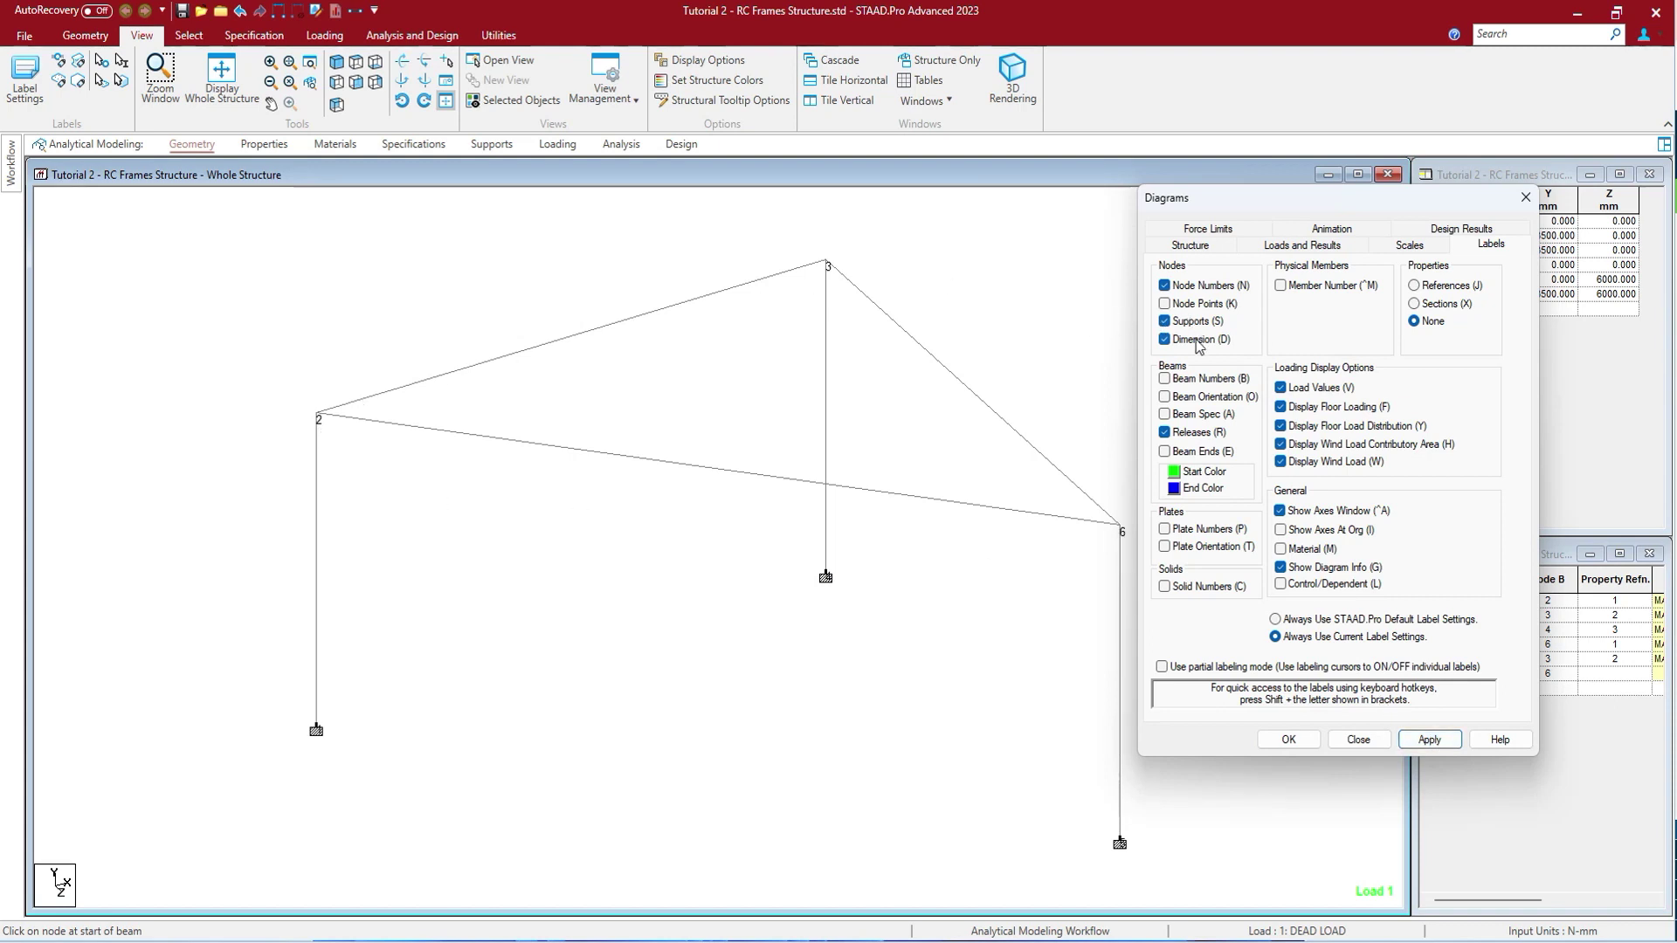
left_click(1188, 381)
left_click(1426, 742)
Step: Close the label settings and display the dead-load diagram from the Loading tools
left_click(328, 44)
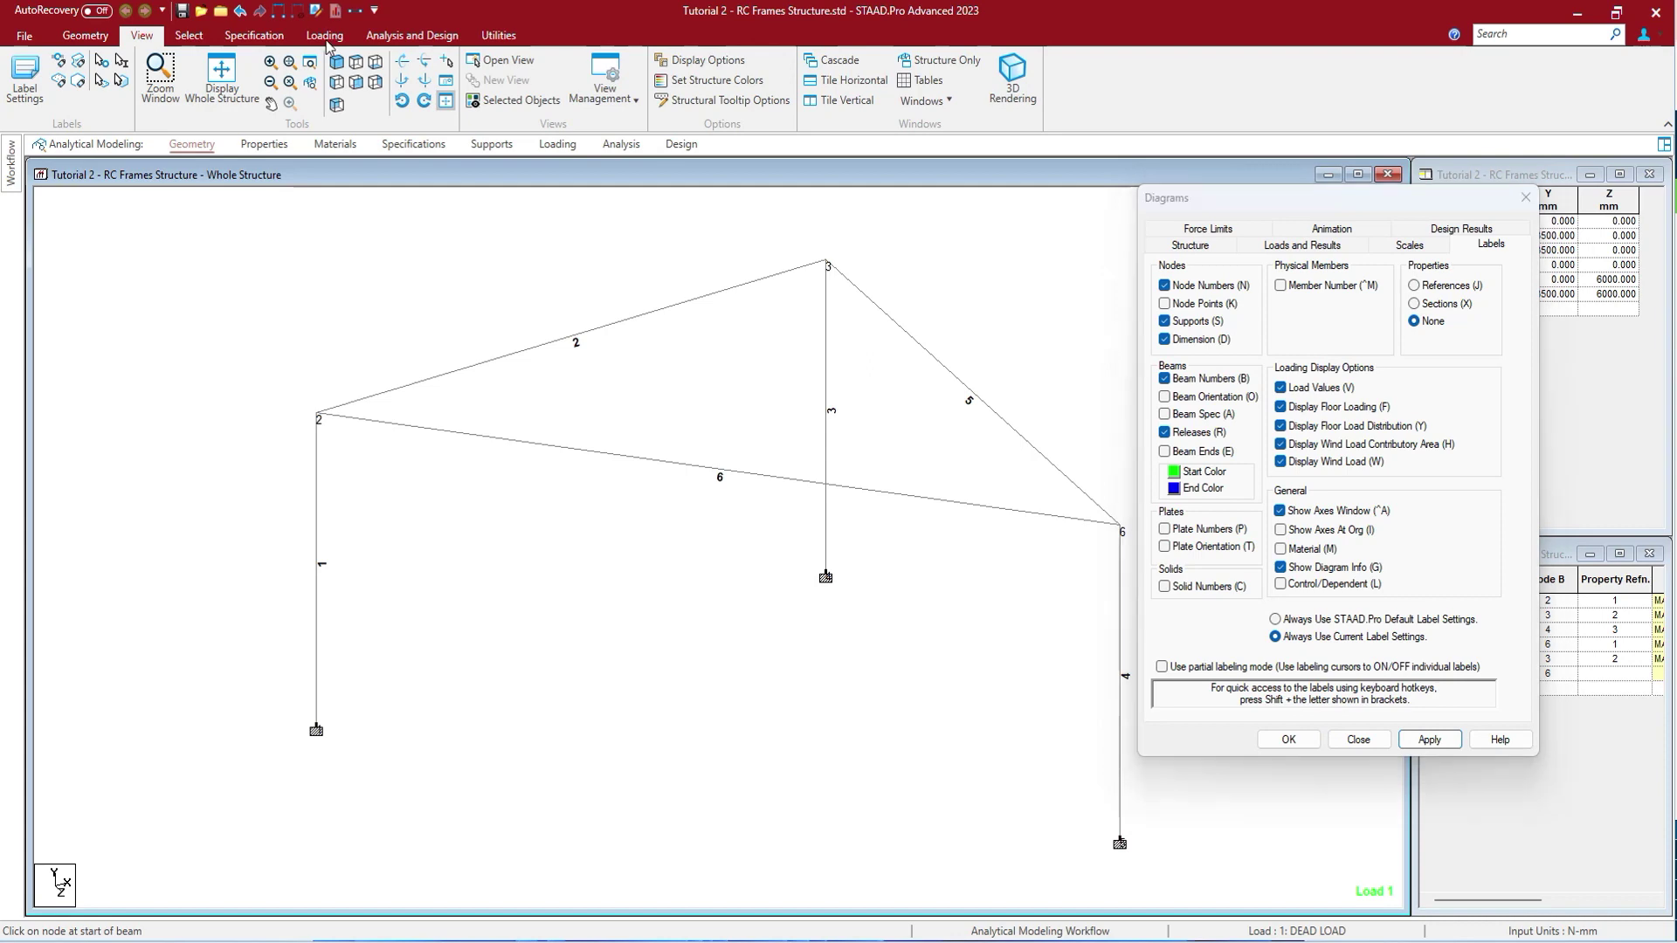
left_click(1289, 739)
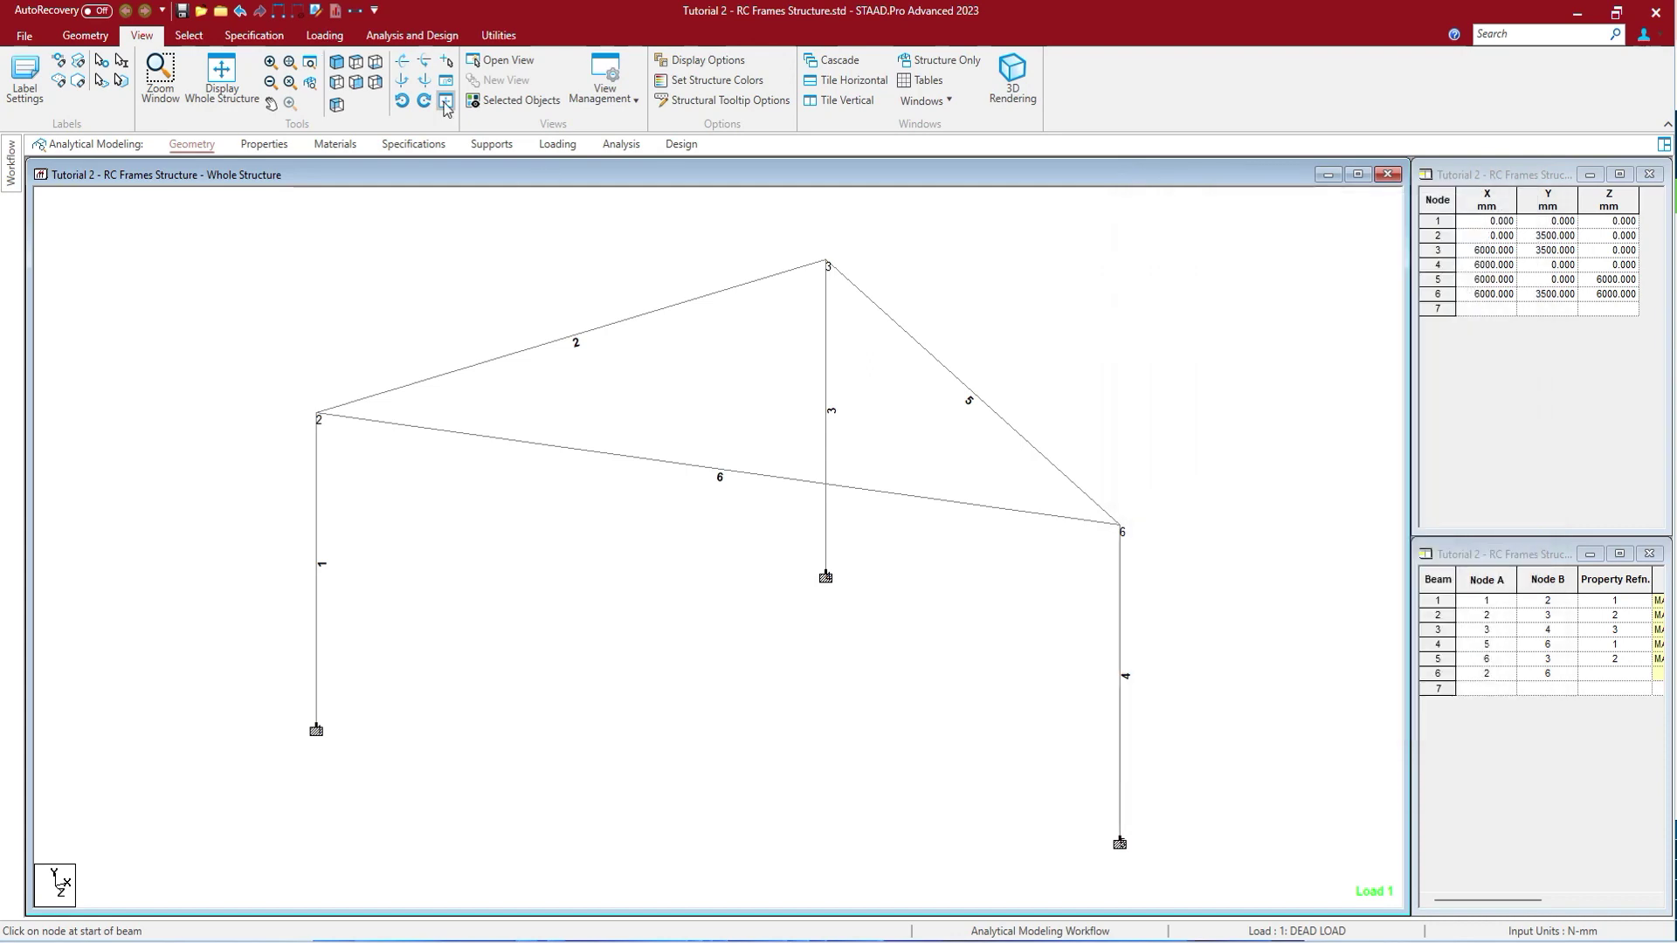
left_click(324, 35)
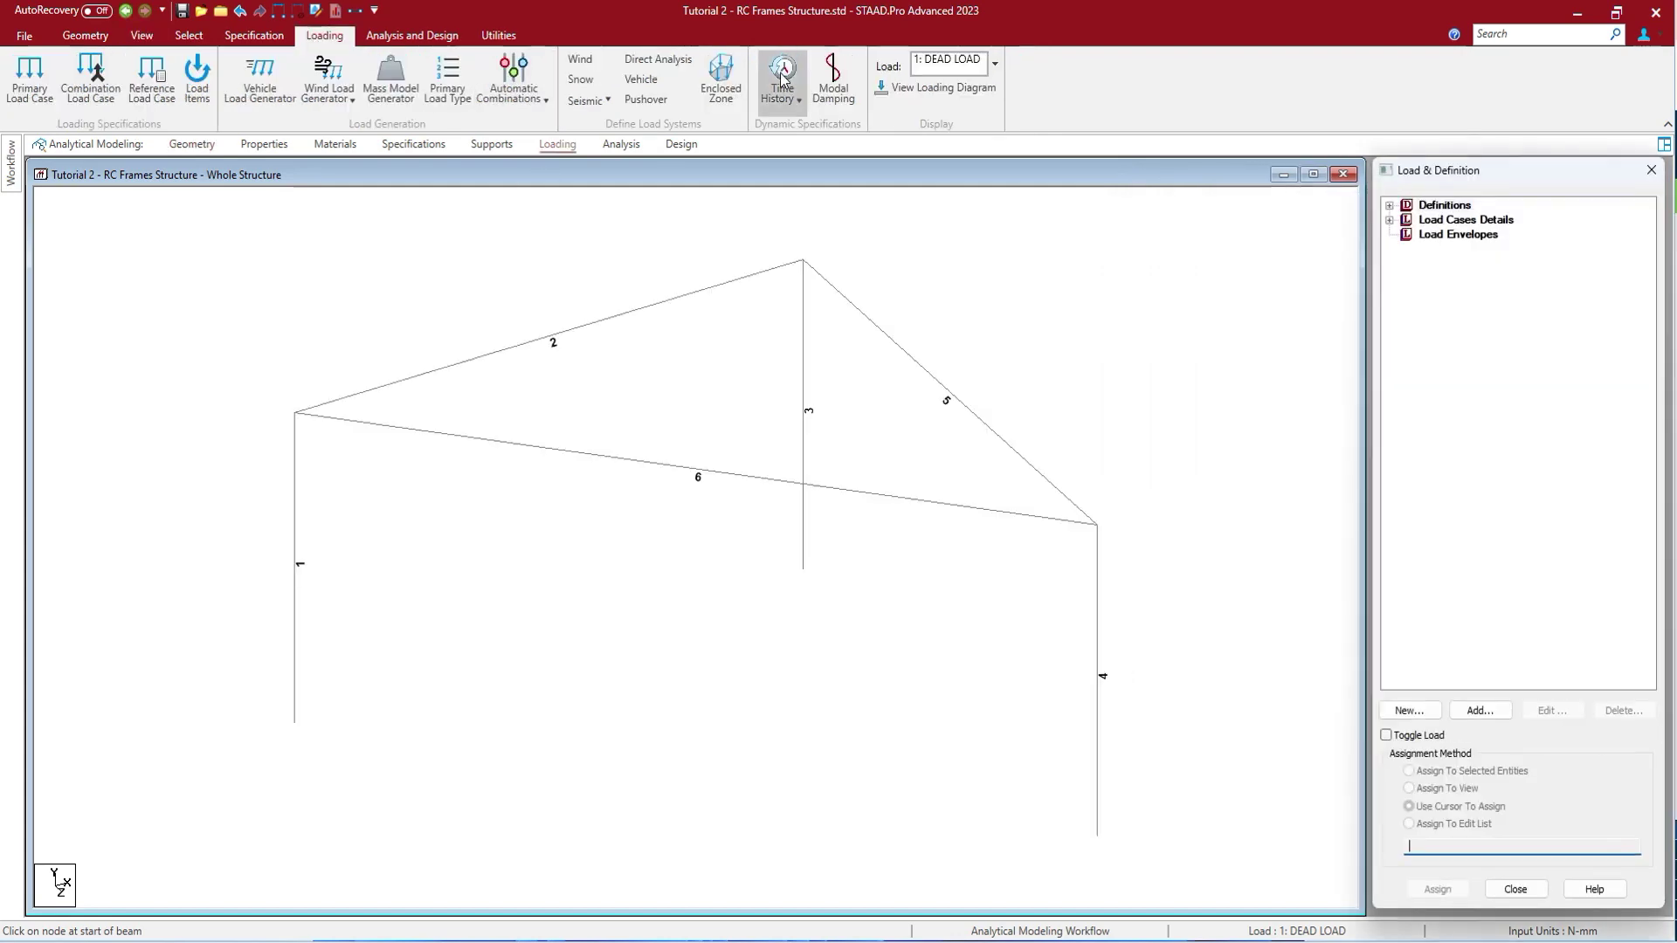
left_click(951, 87)
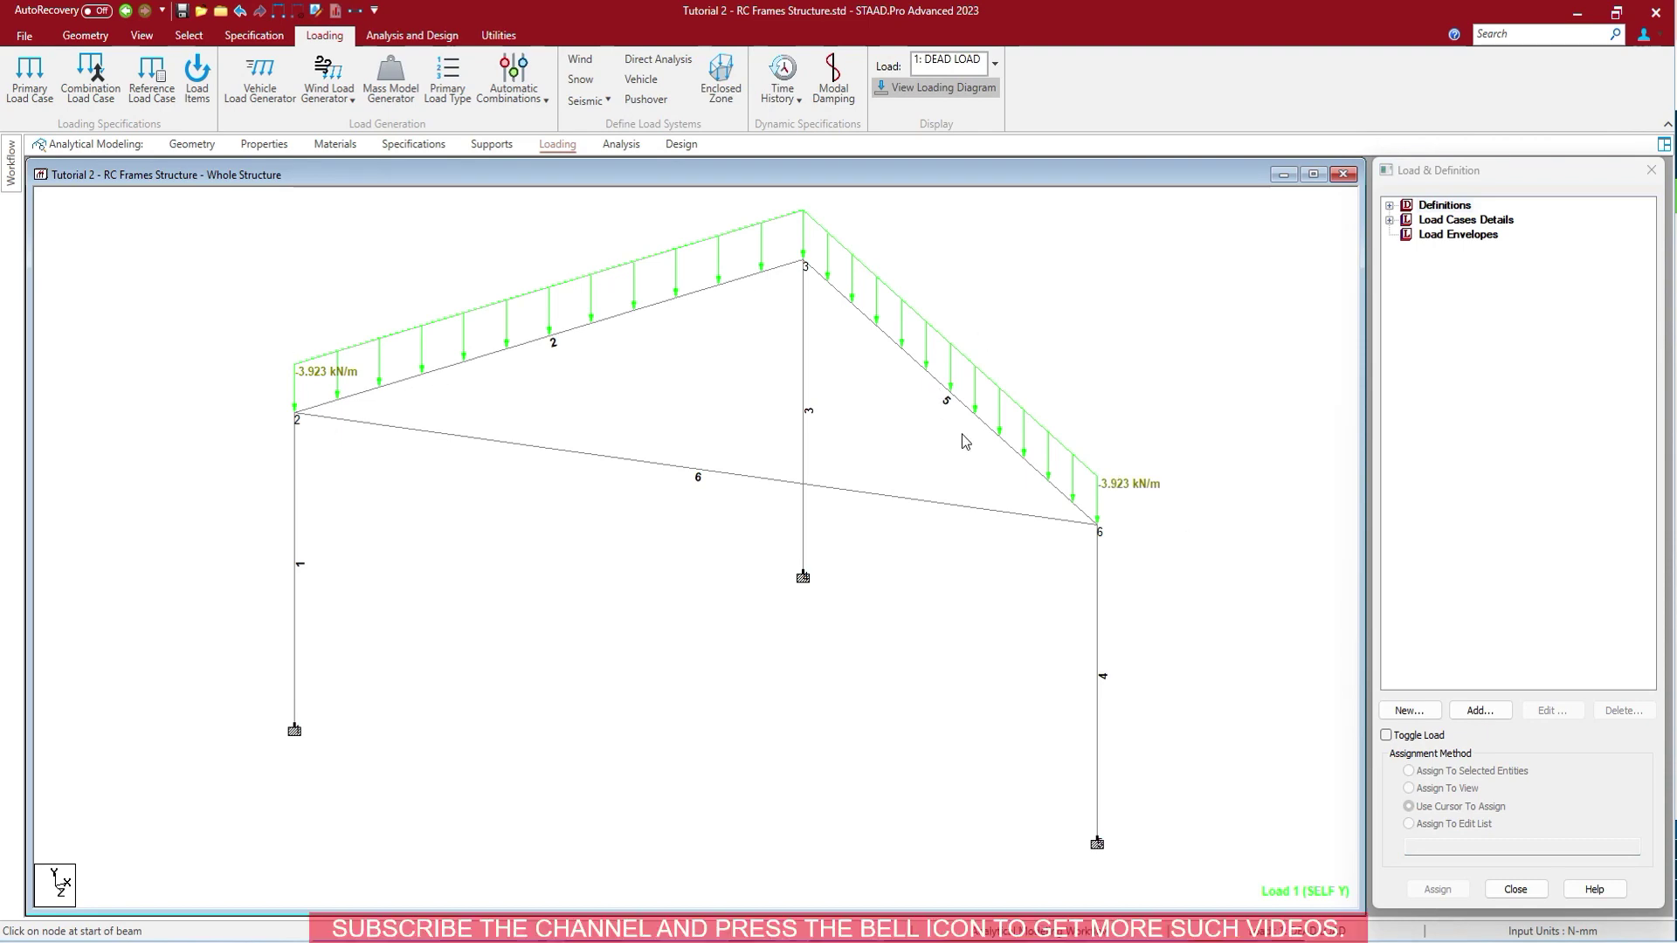
Step: Toggle the Load Values labels off and back on so -3.923 kN/m shows on beams 2 and 5
right_click(1057, 390)
left_click(1106, 705)
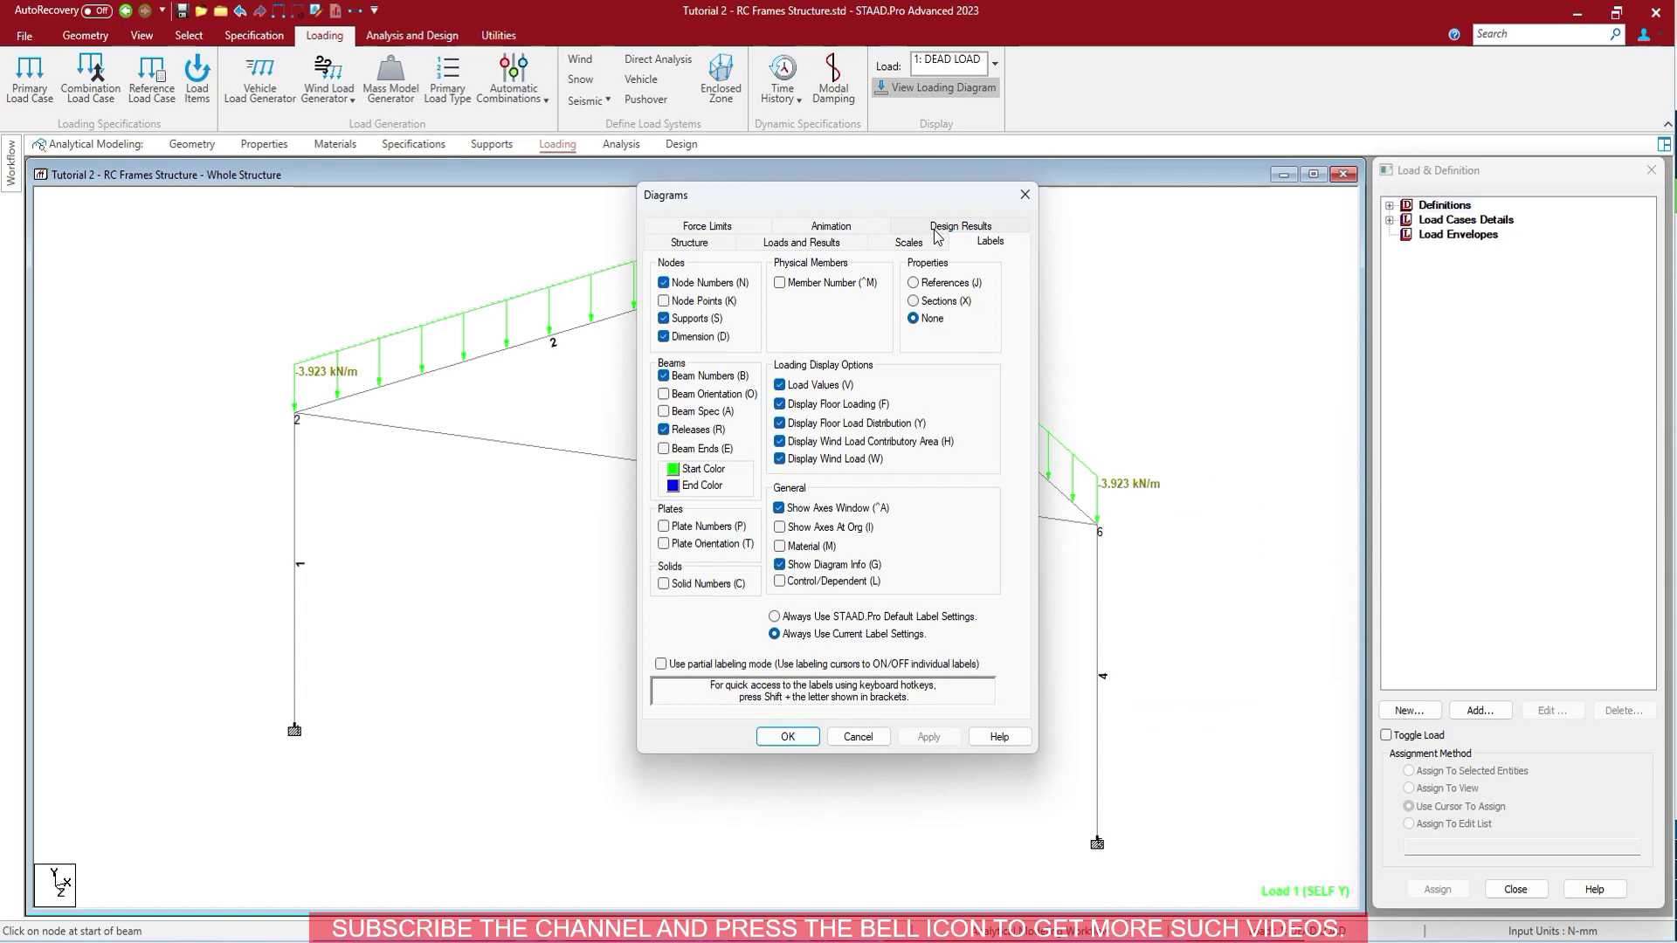
left_click_drag(879, 203, 1486, 287)
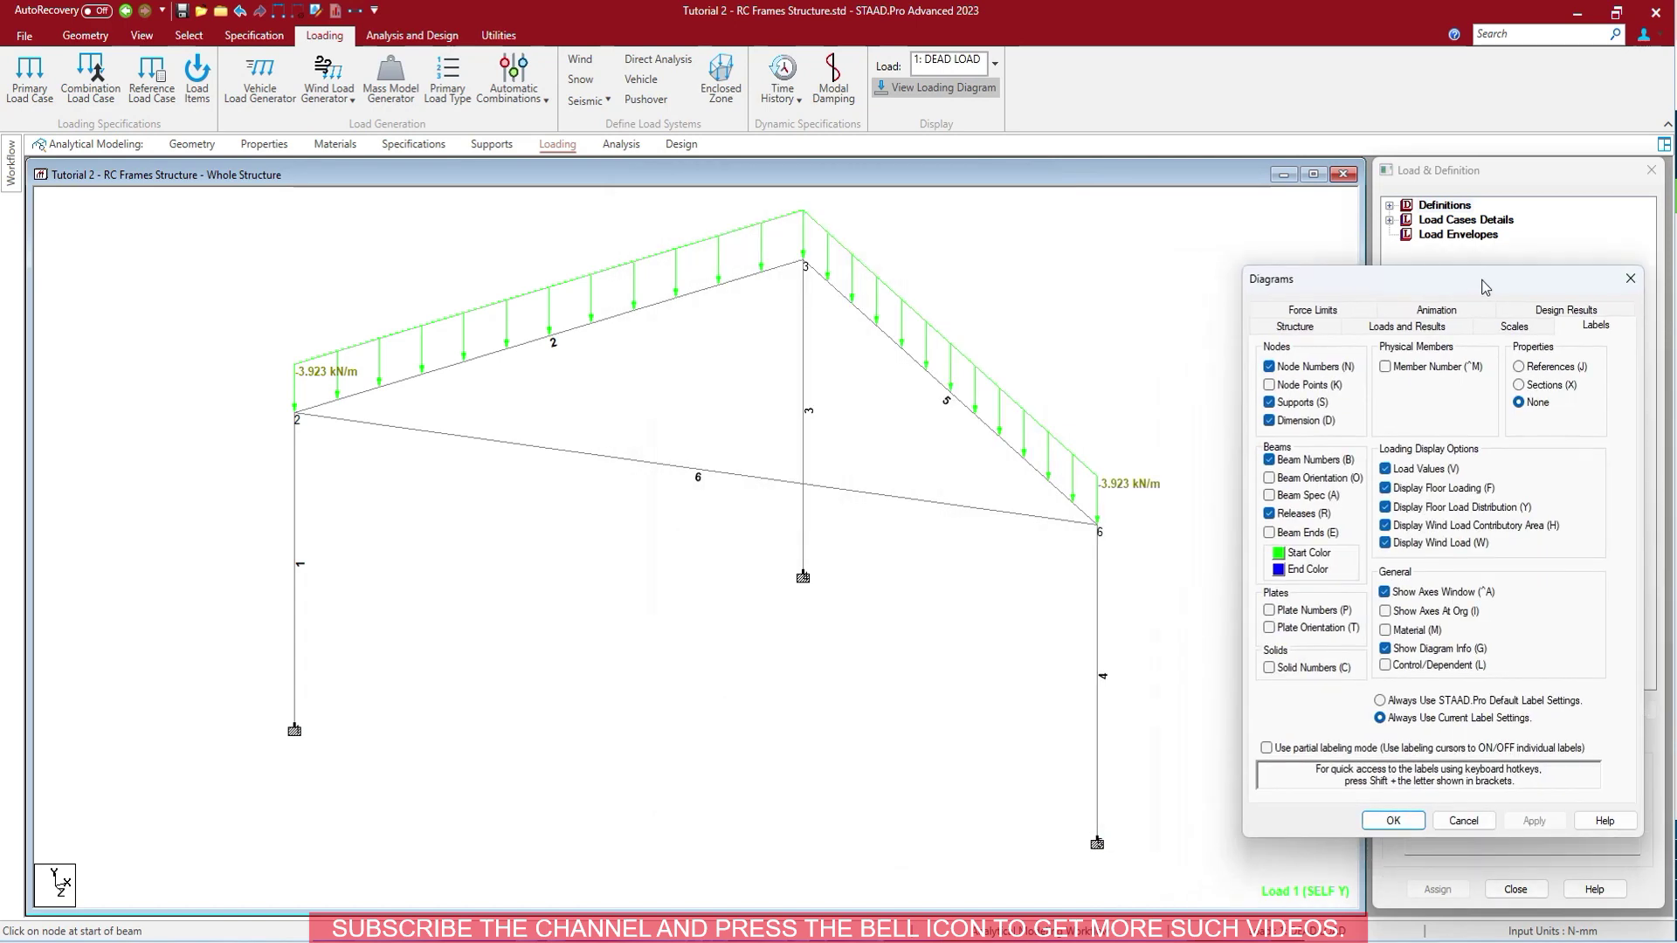
left_click(1436, 471)
left_click(1521, 825)
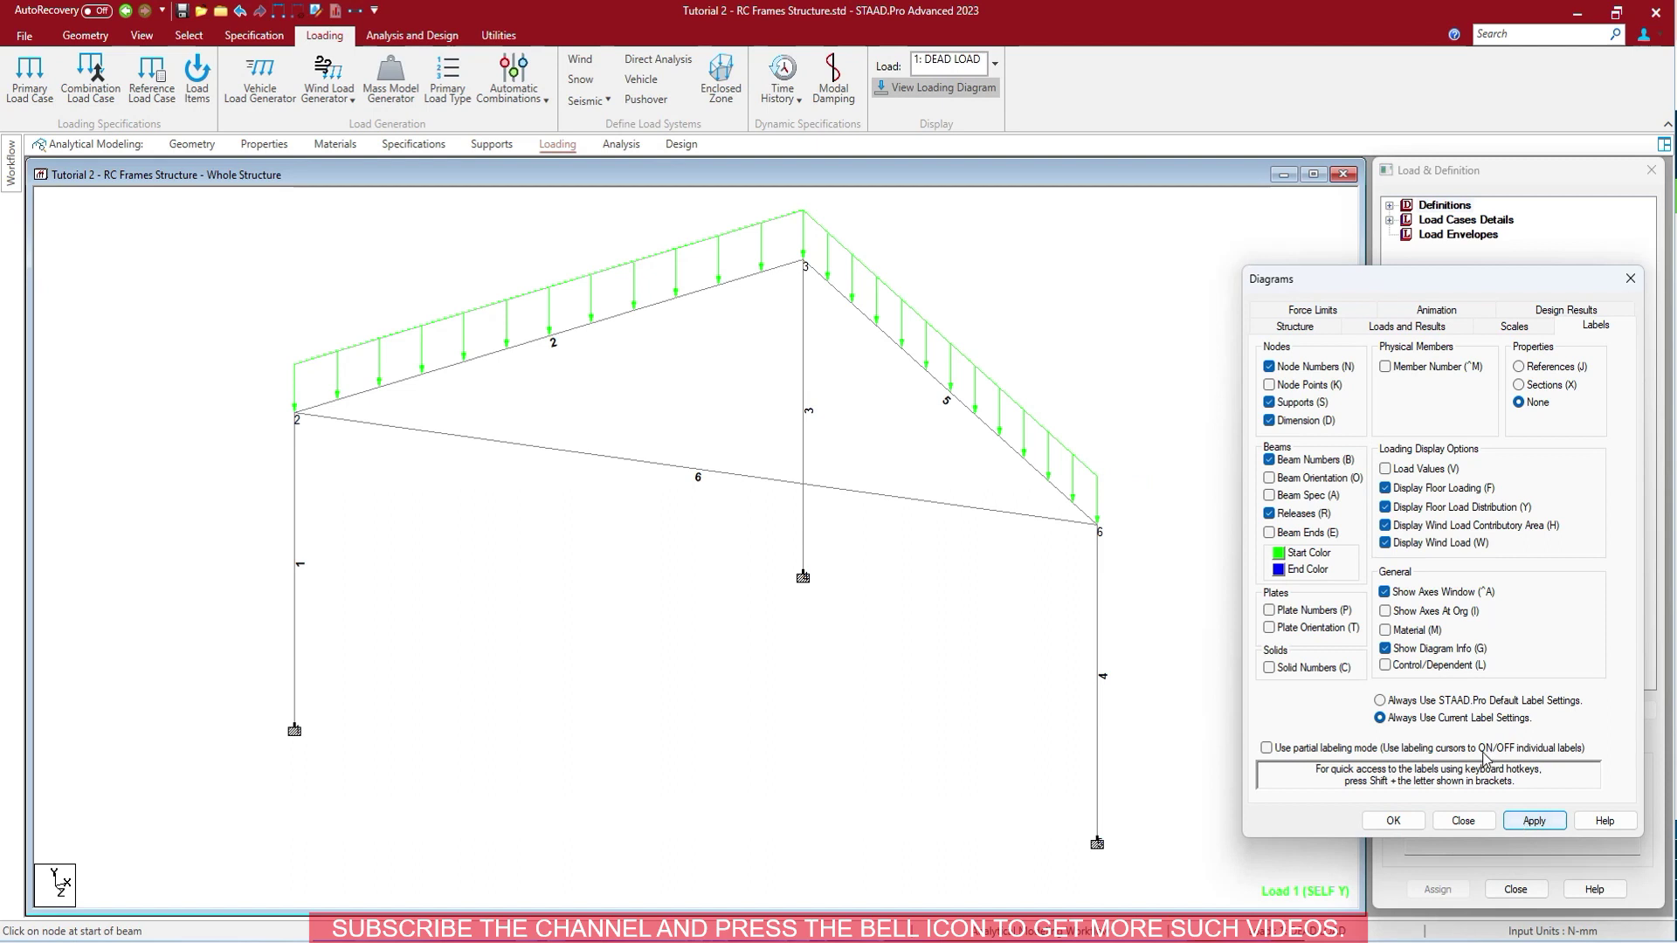
left_click(1434, 472)
left_click(1523, 818)
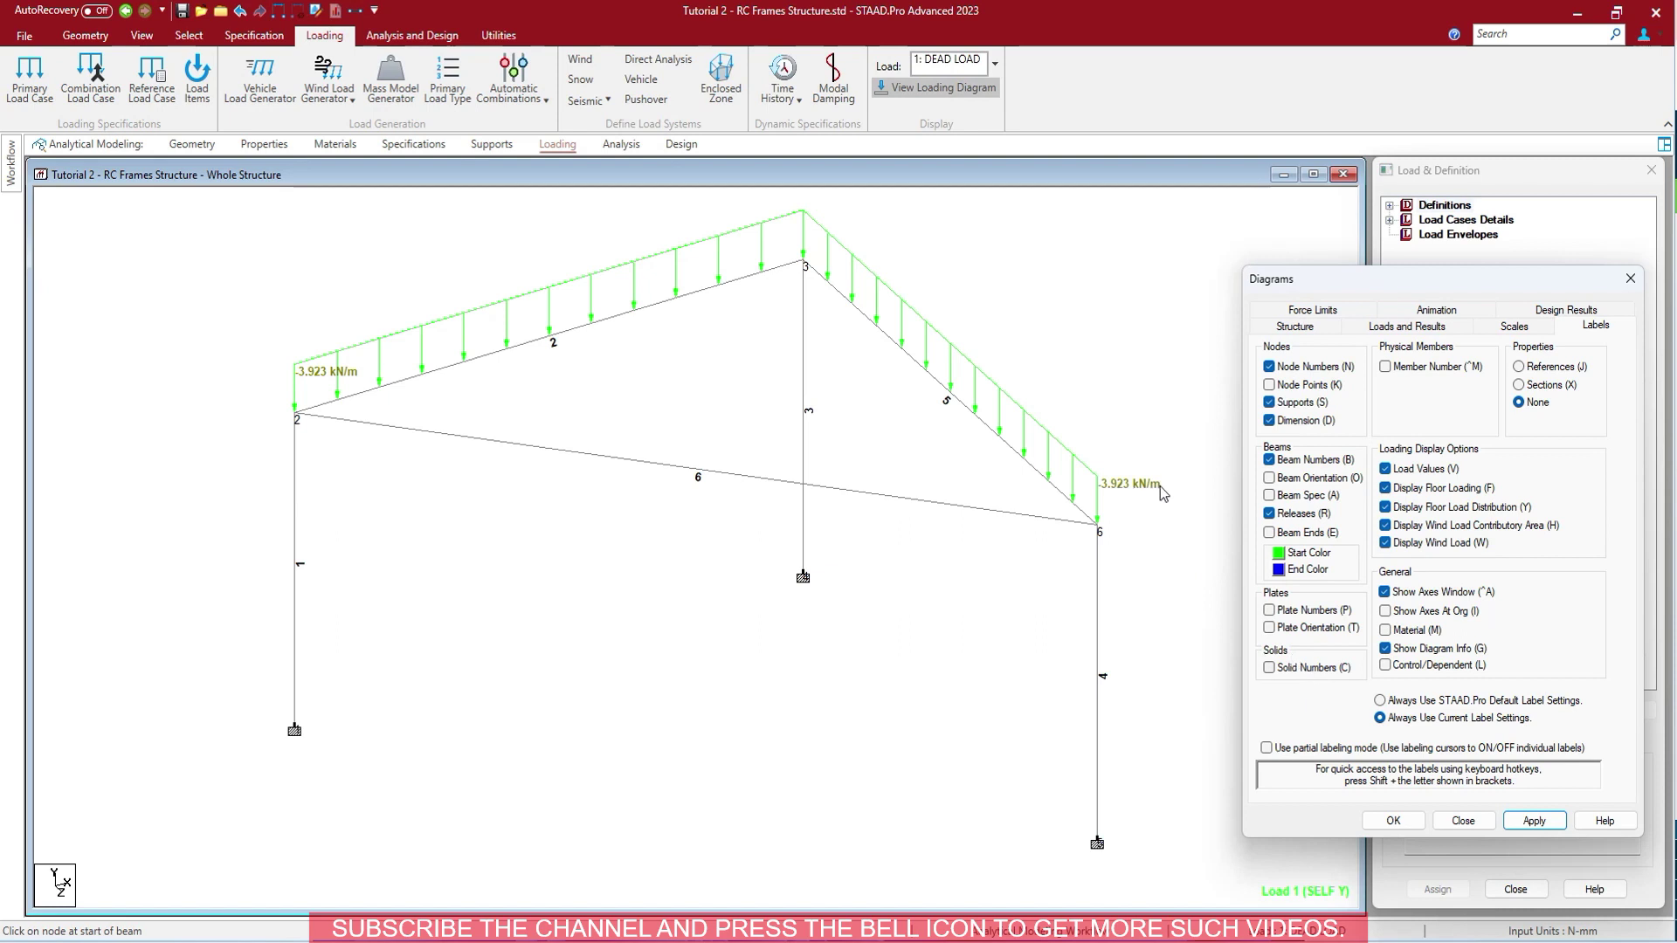
left_click(1389, 821)
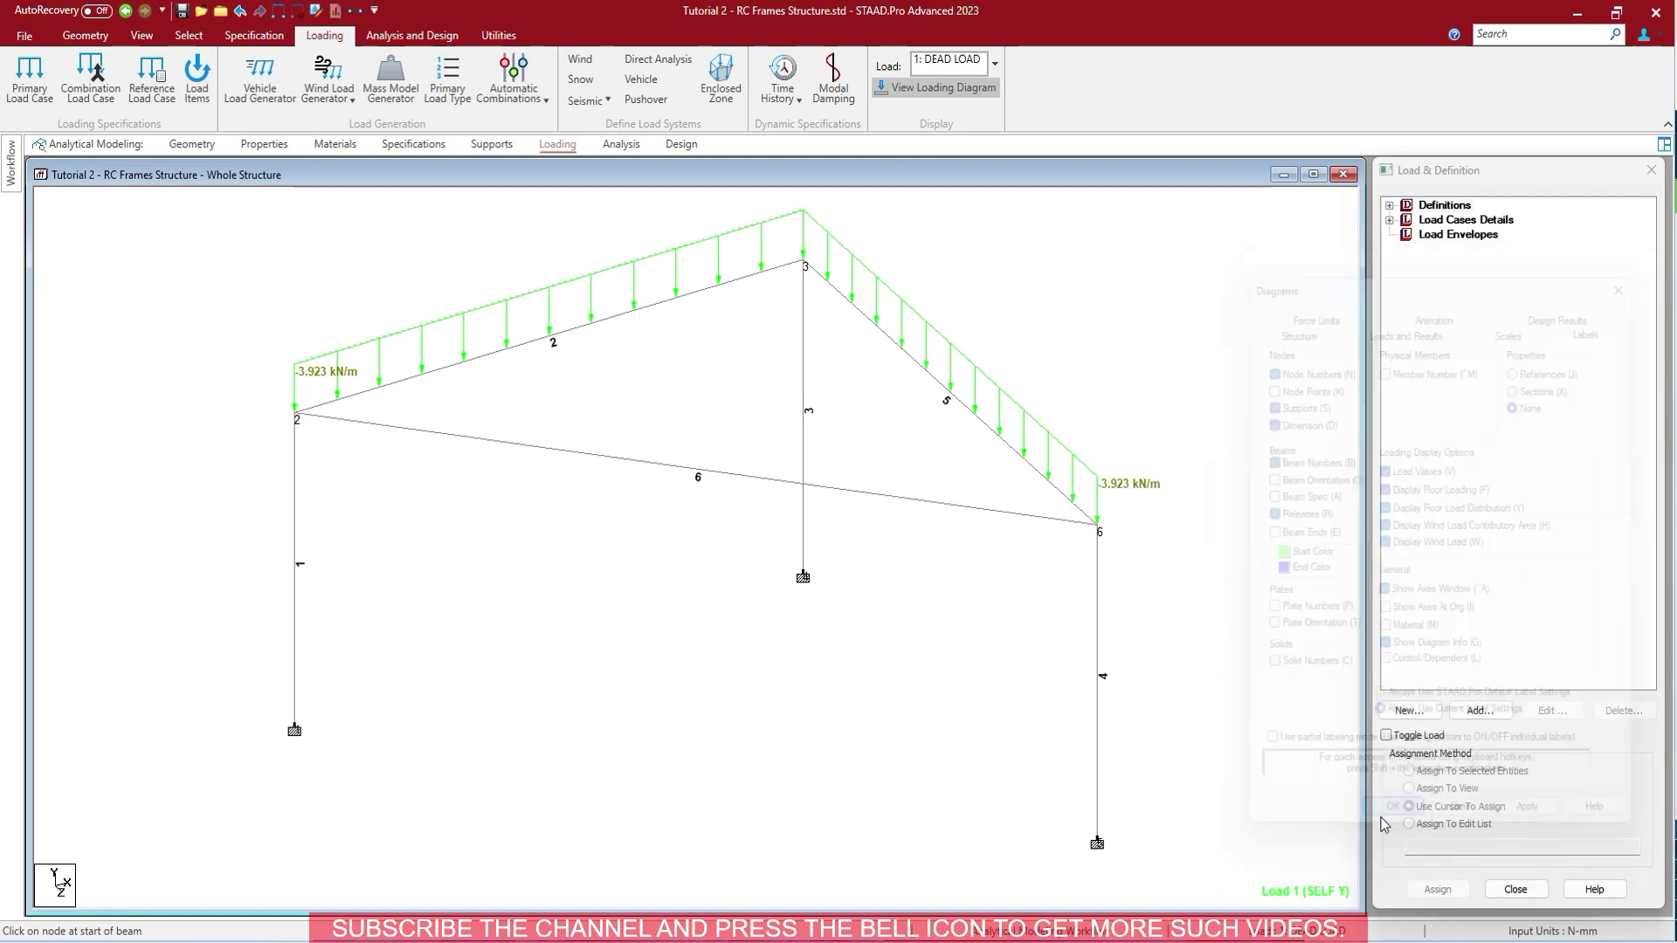
Step: In the display Options' Force Units page, set the moment unit to N·m and apply
left_click(154, 40)
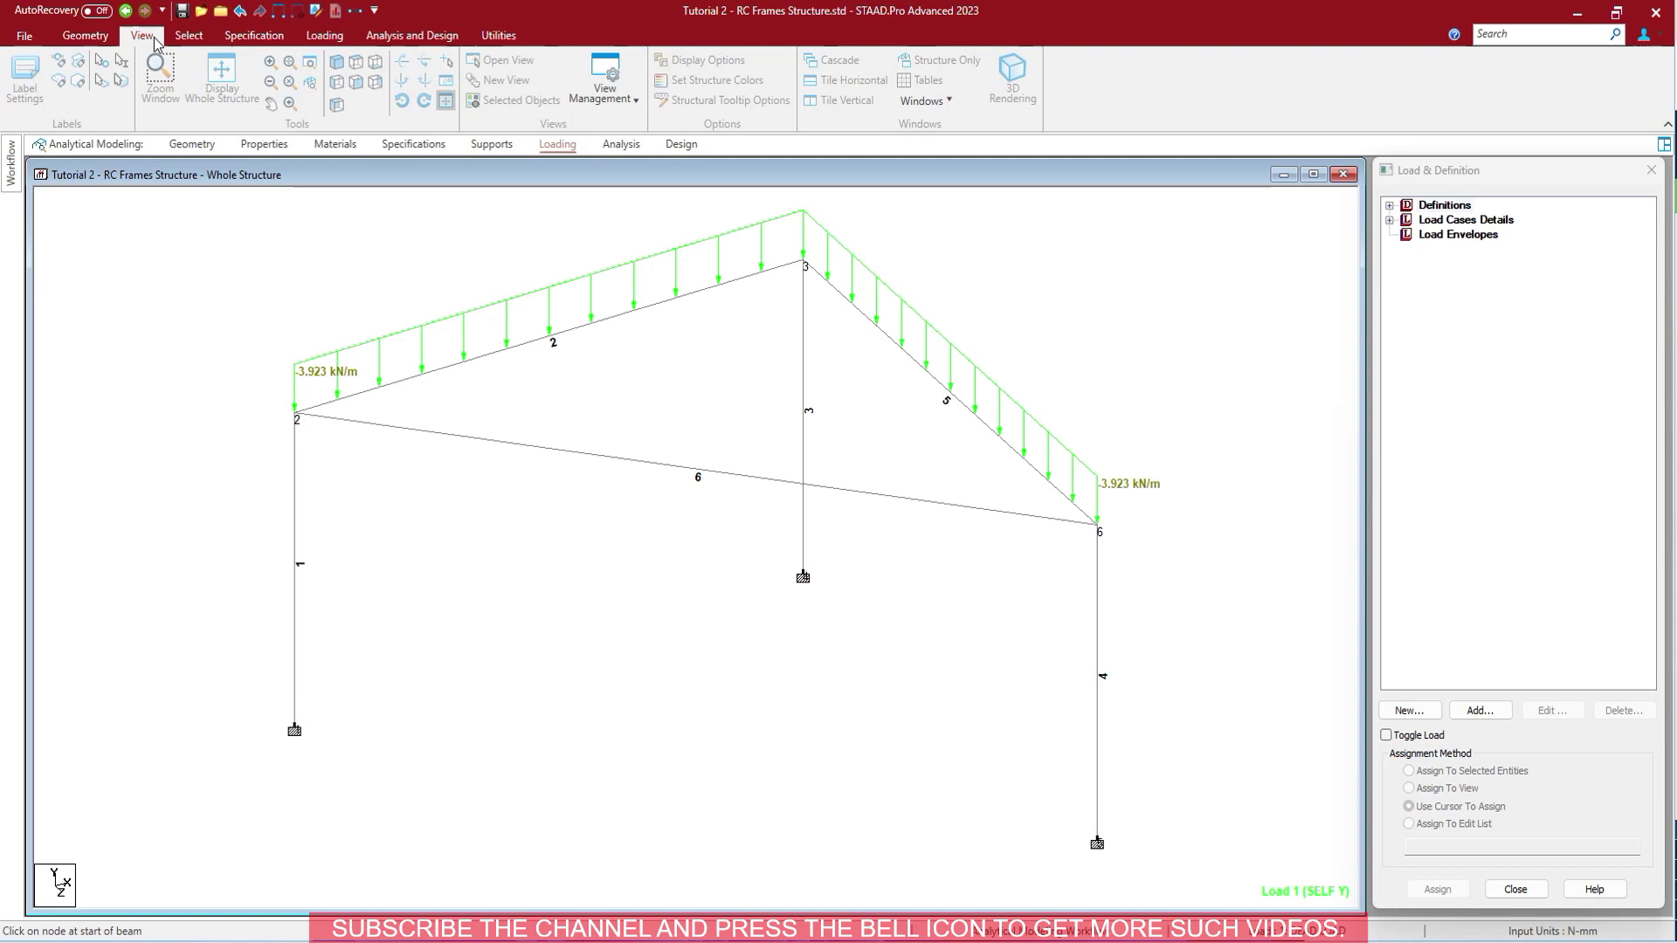
left_click(703, 60)
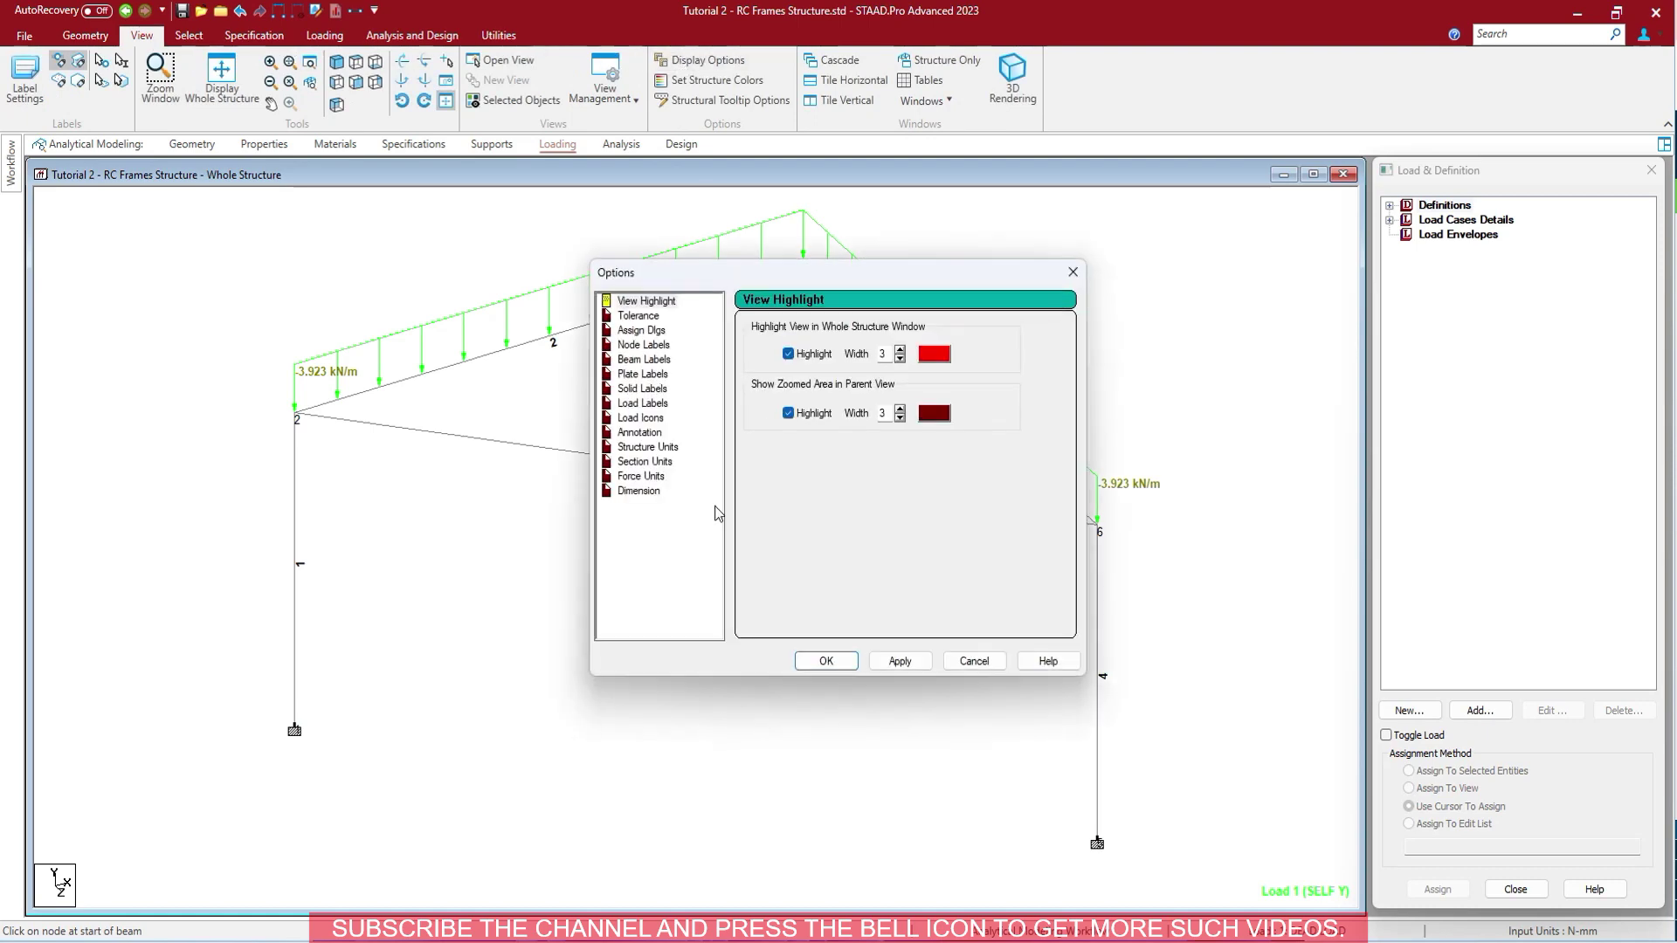
left_click(644, 478)
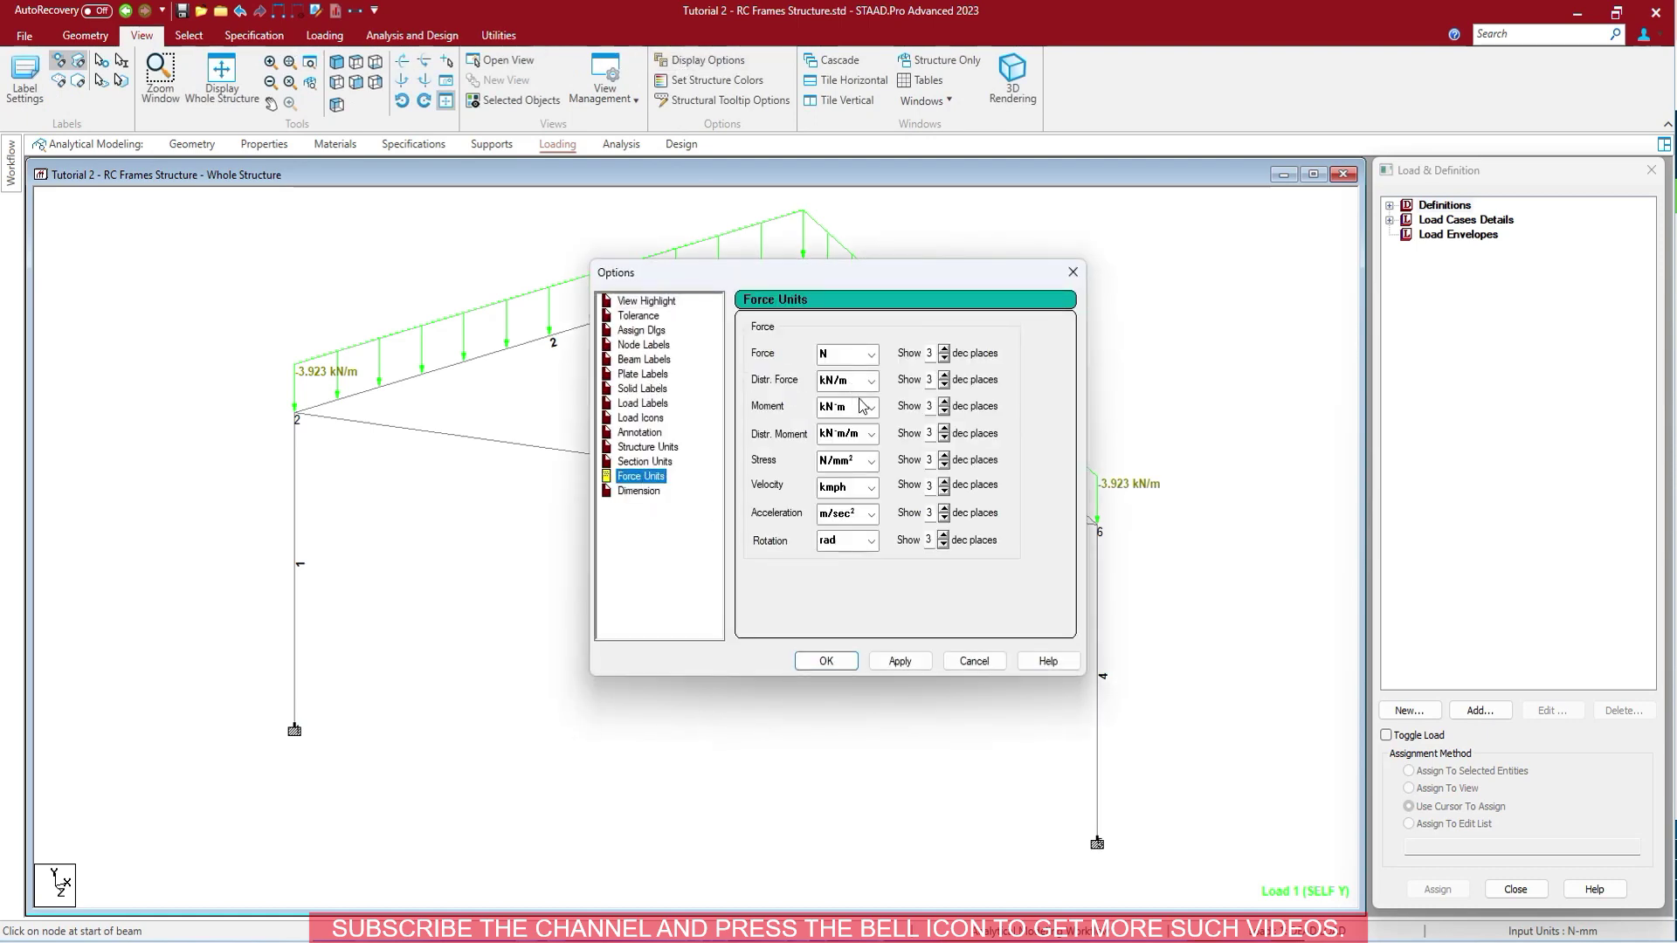
left_click_drag(900, 278, 1487, 281)
left_click(1456, 412)
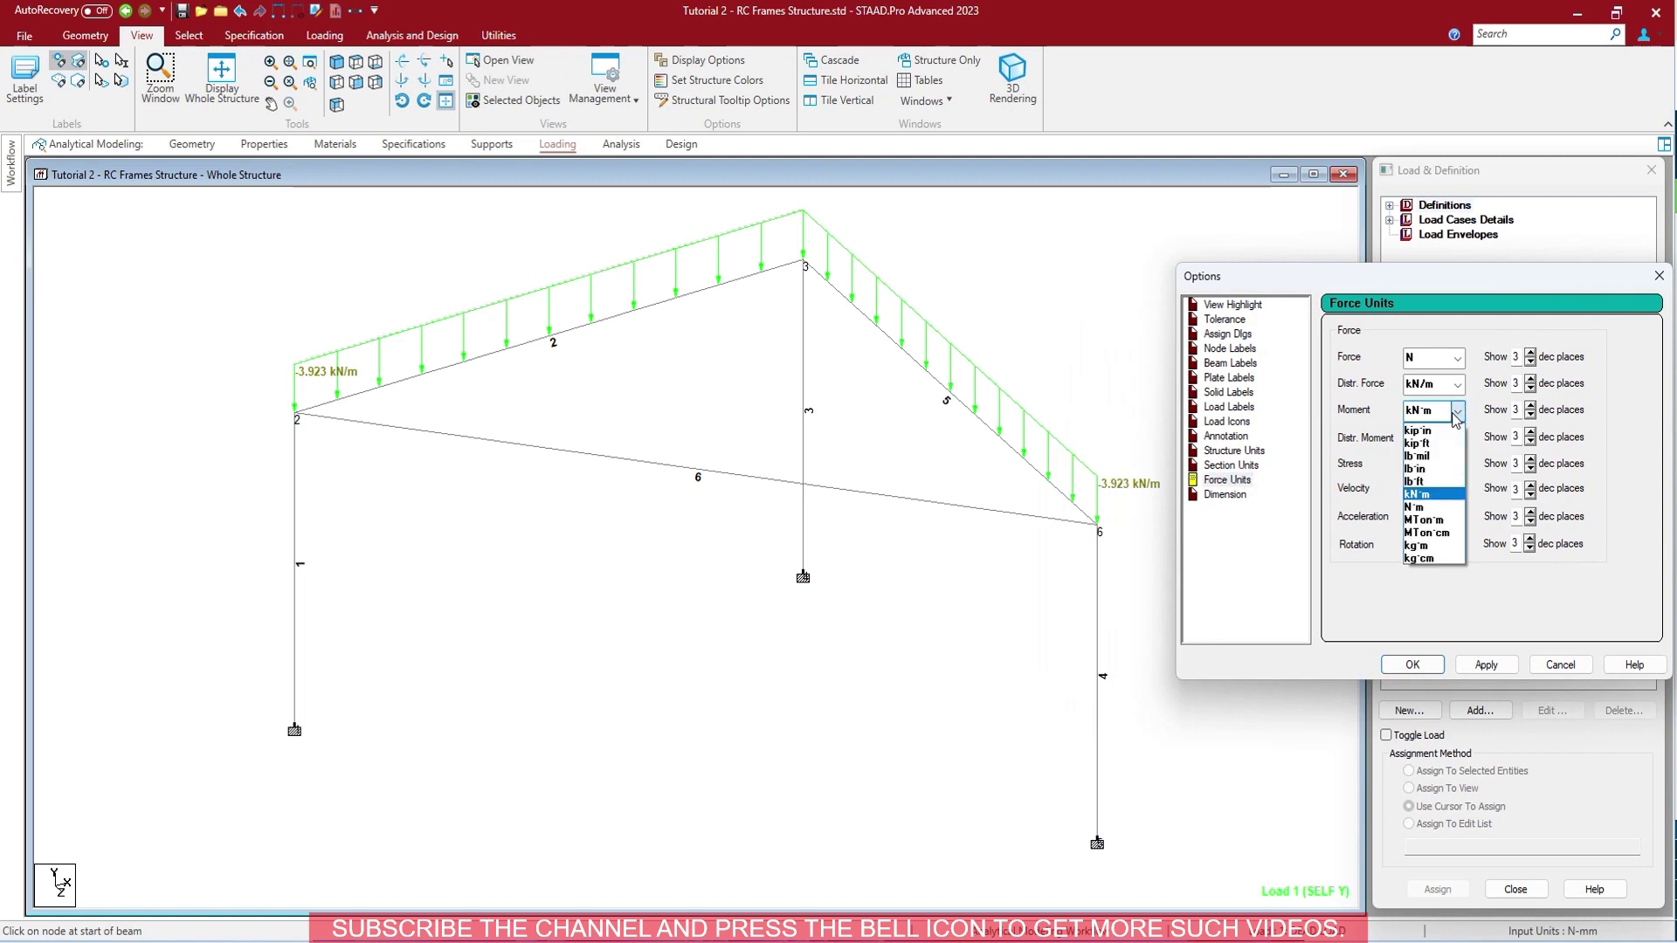
left_click(1424, 506)
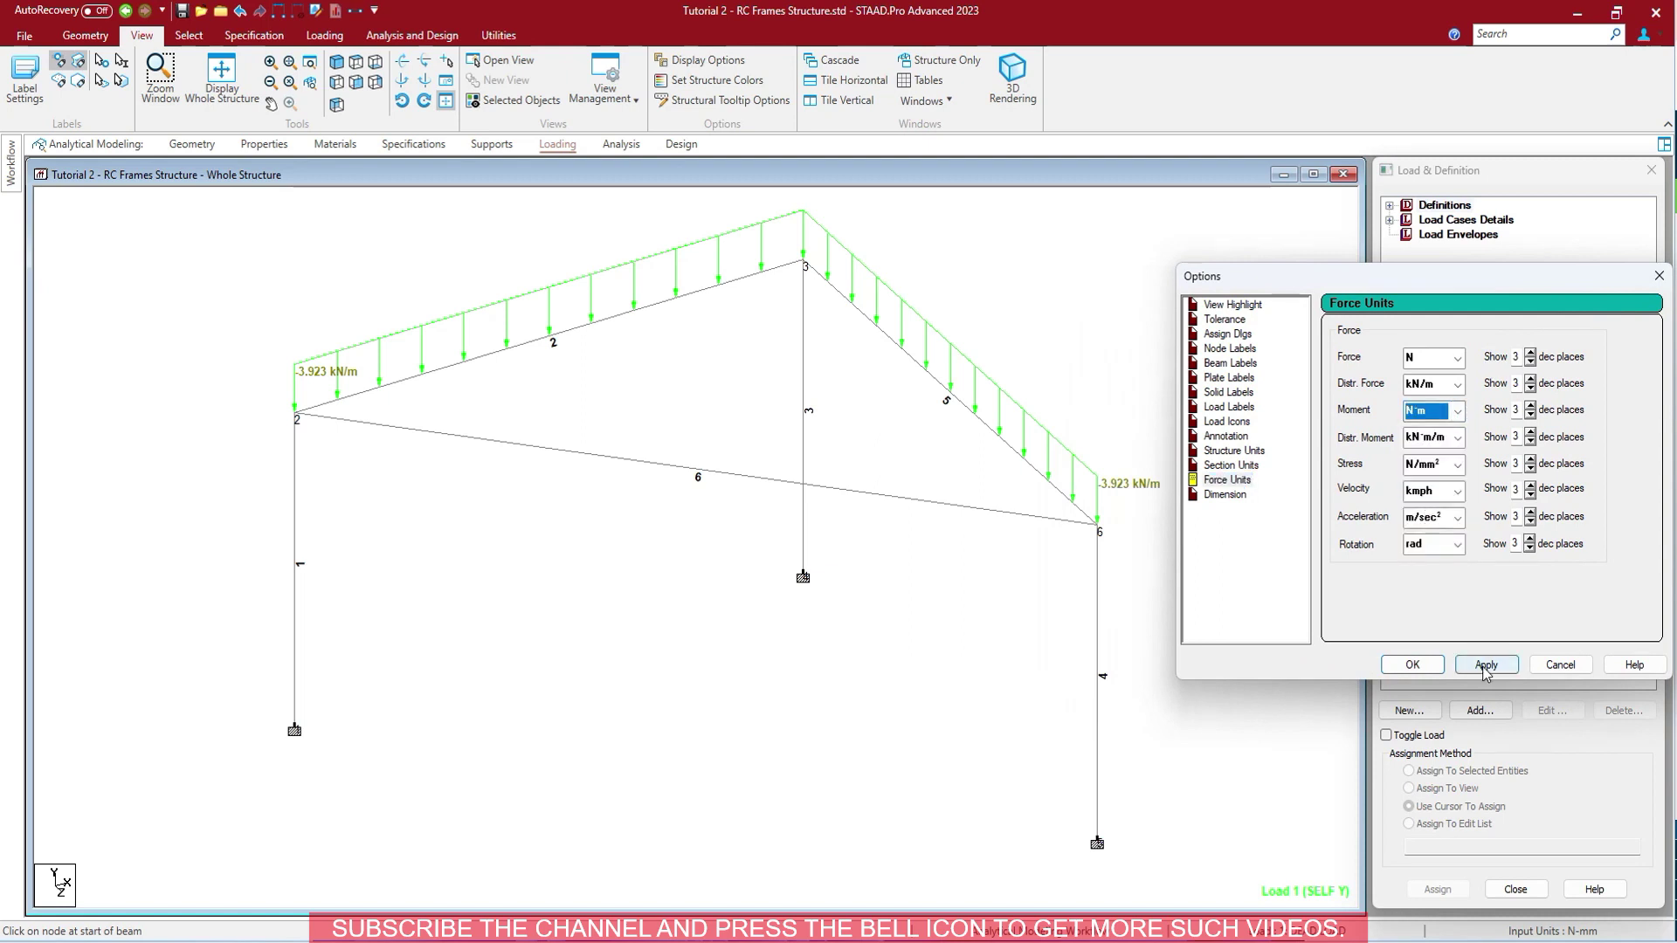
left_click(1485, 666)
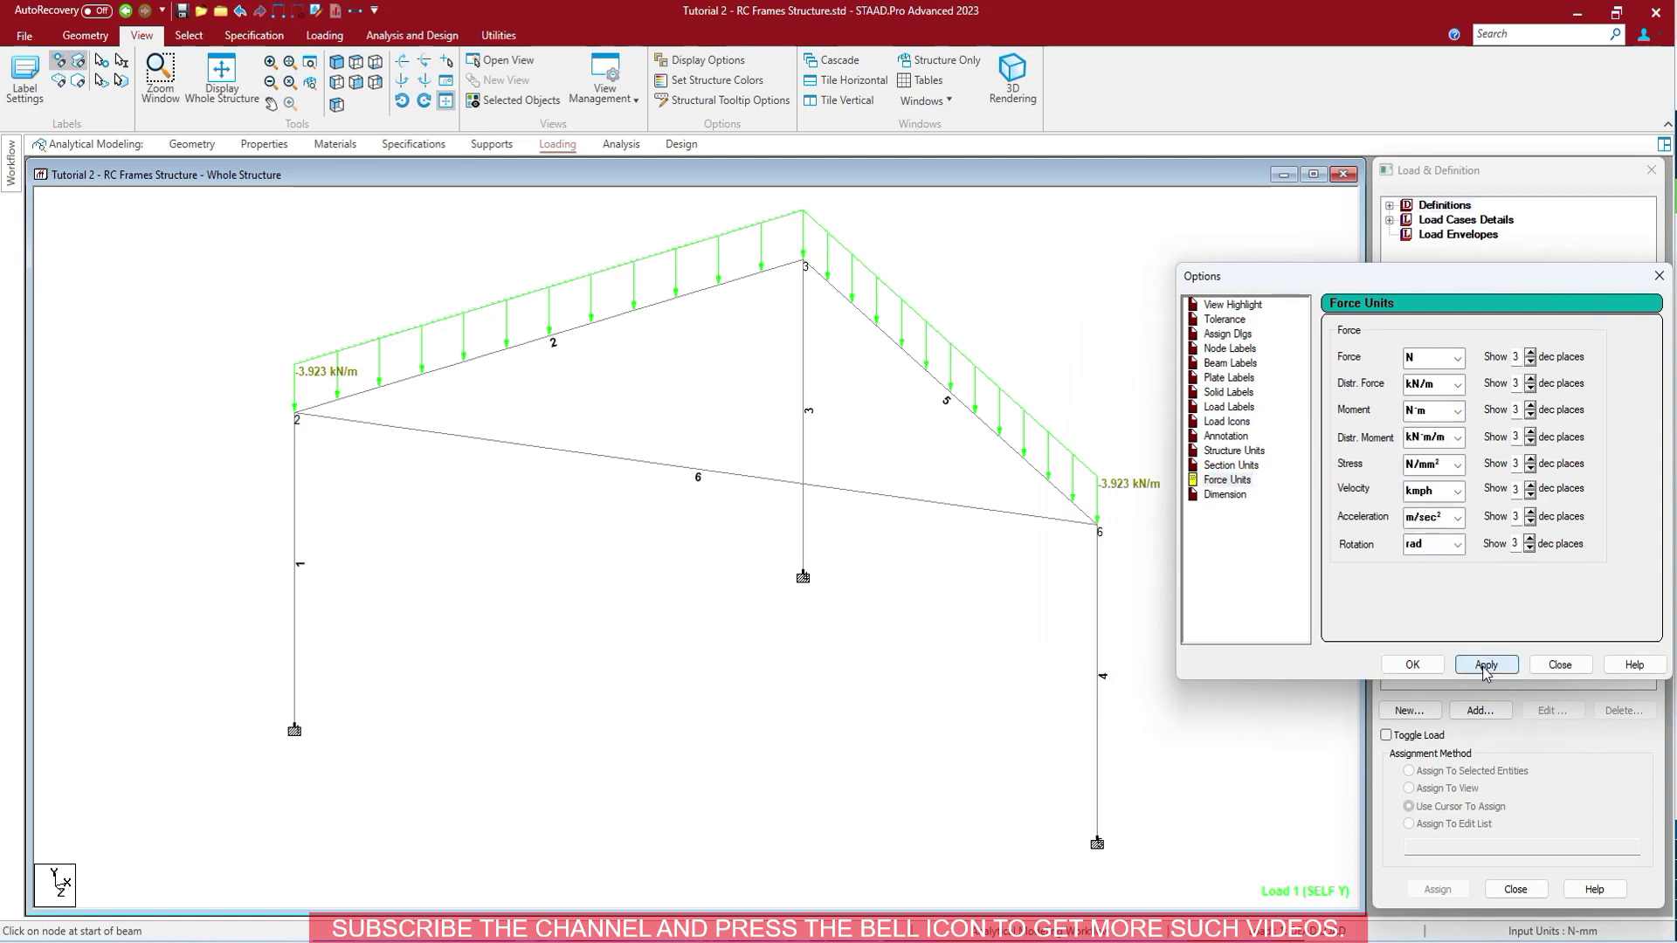
Step: Try MTon/m for distributed force, then set kN/m and moment kN·m and confirm
left_click(1457, 384)
left_click(1424, 494)
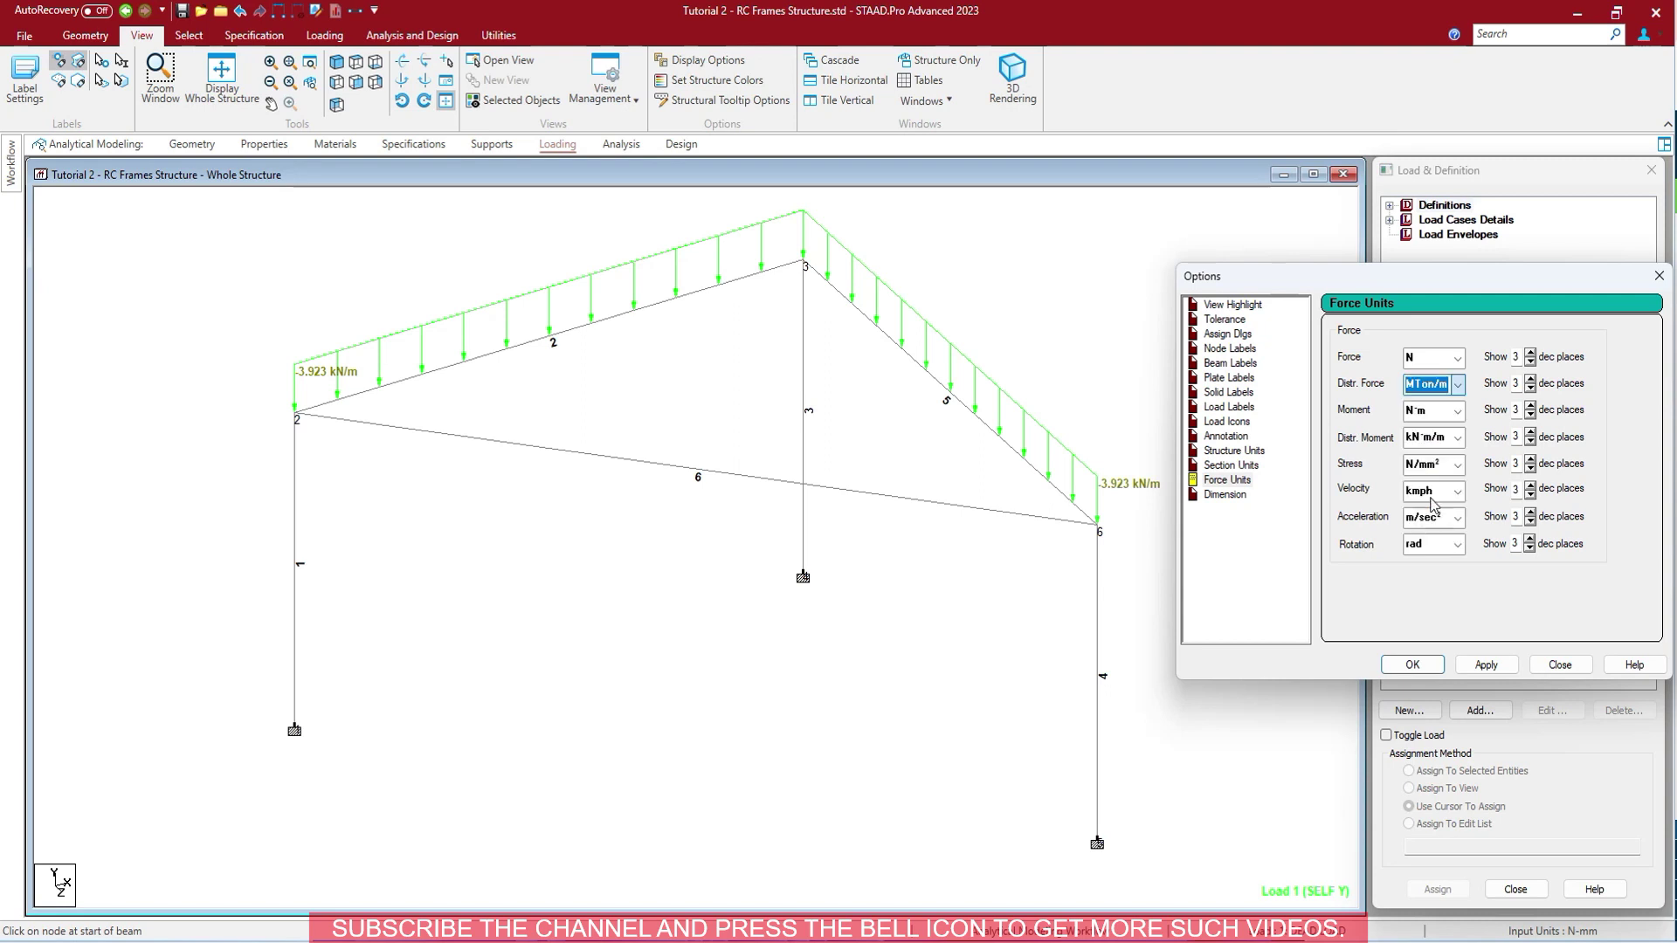
left_click(1478, 669)
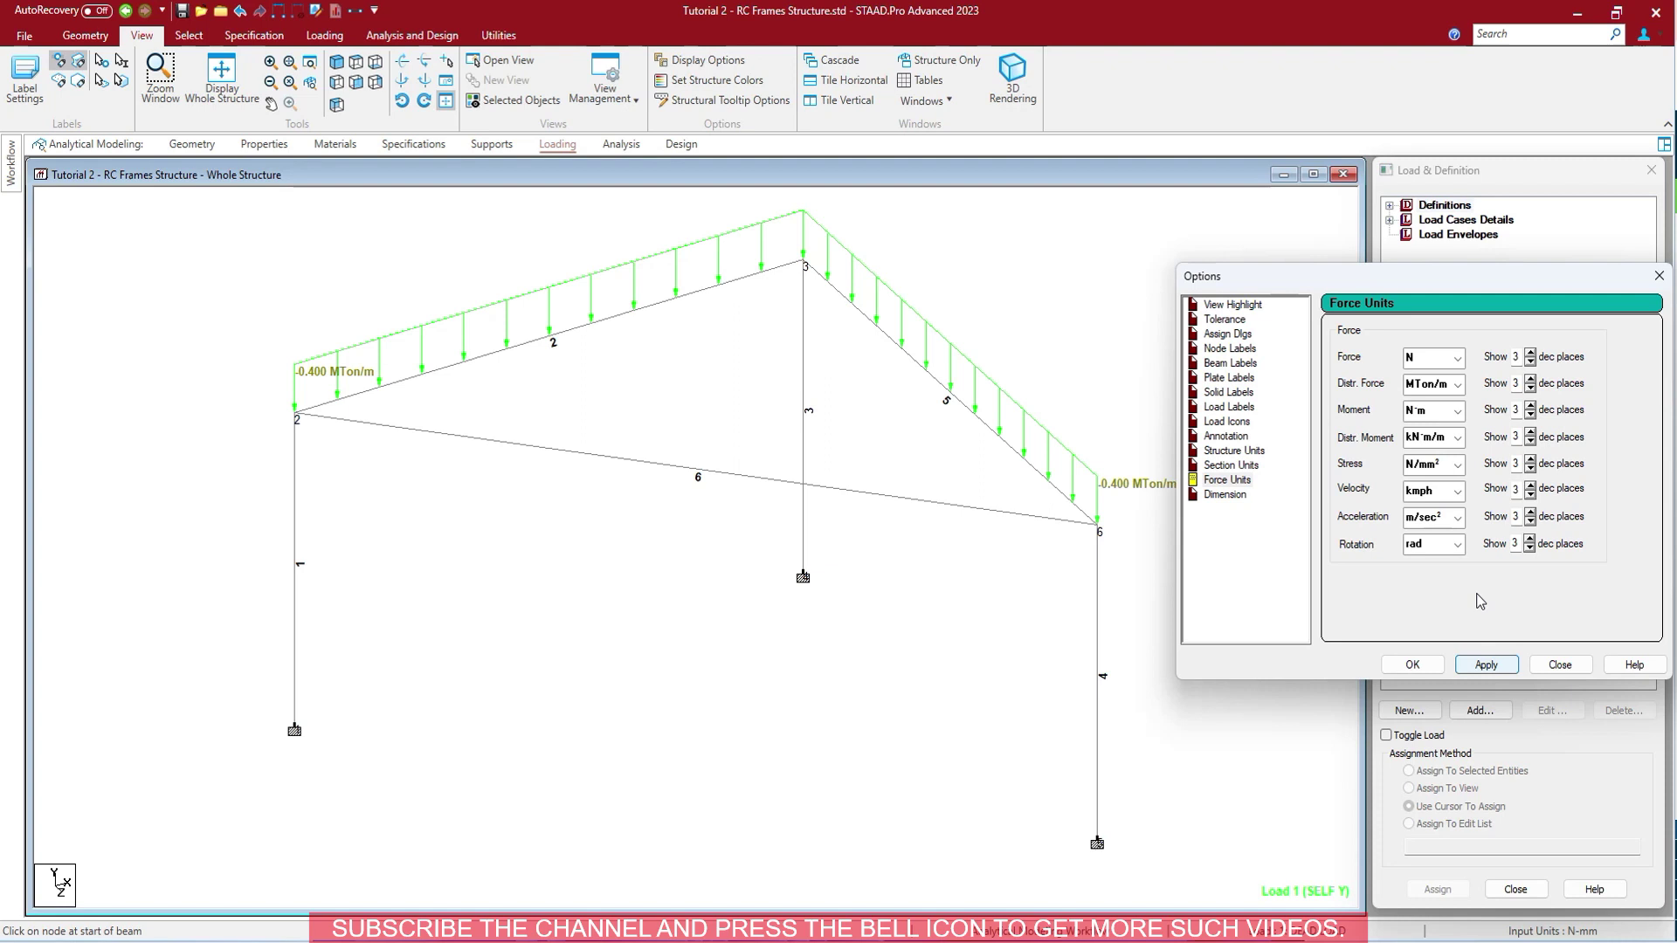
left_click(1457, 384)
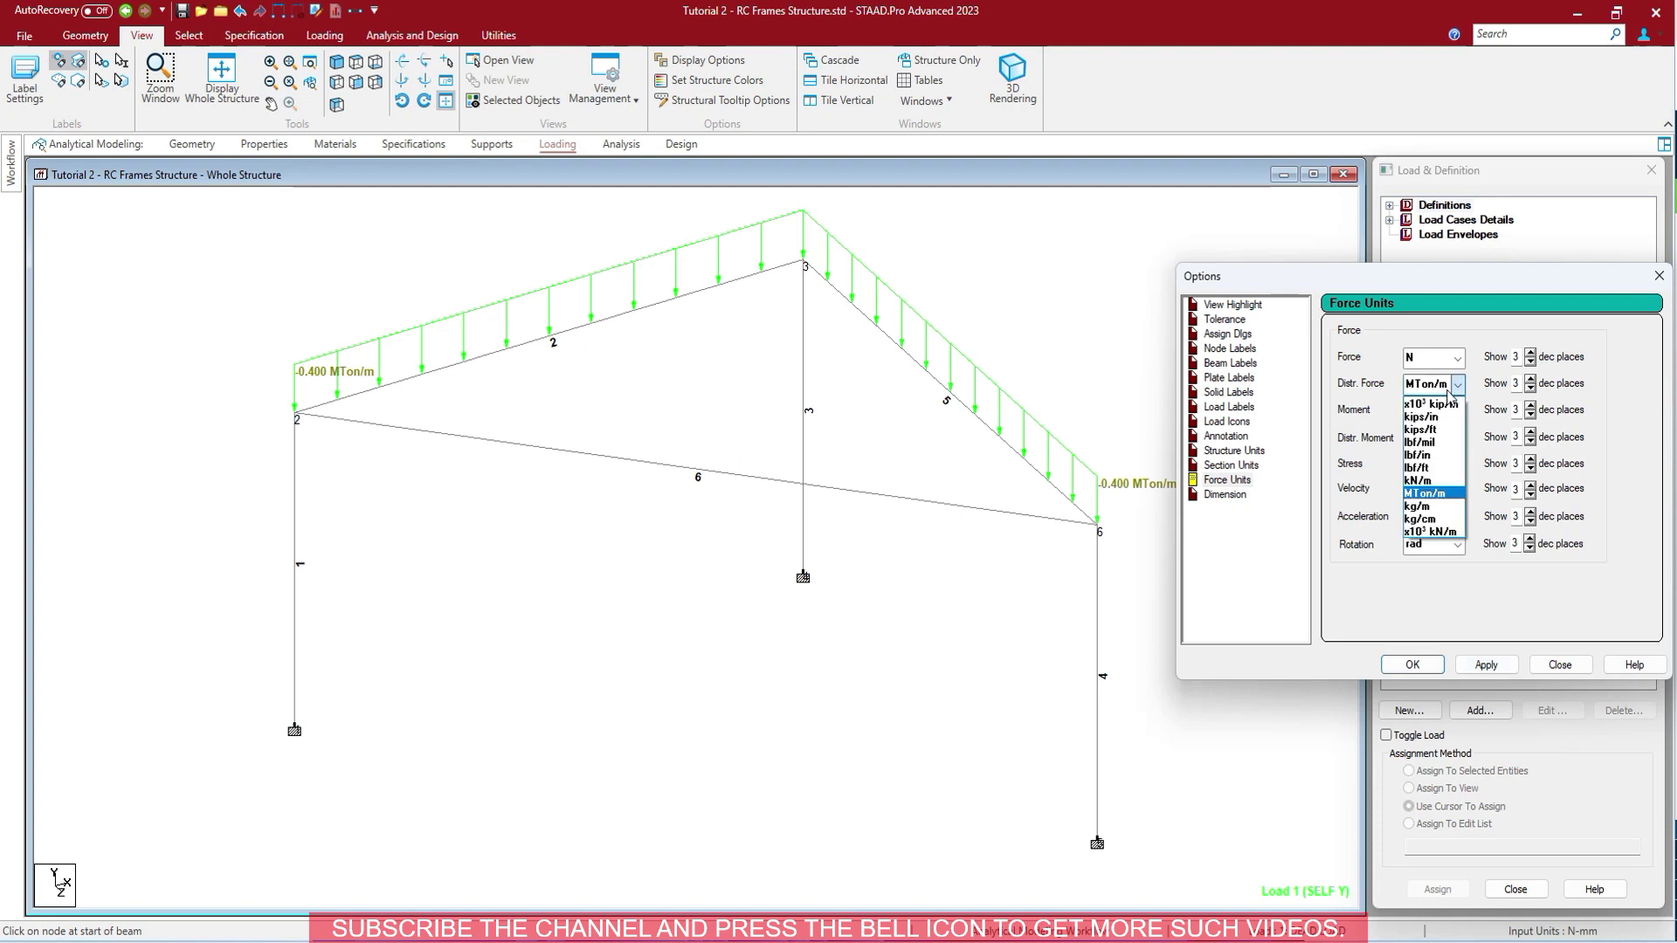
left_click(1433, 481)
left_click(1456, 412)
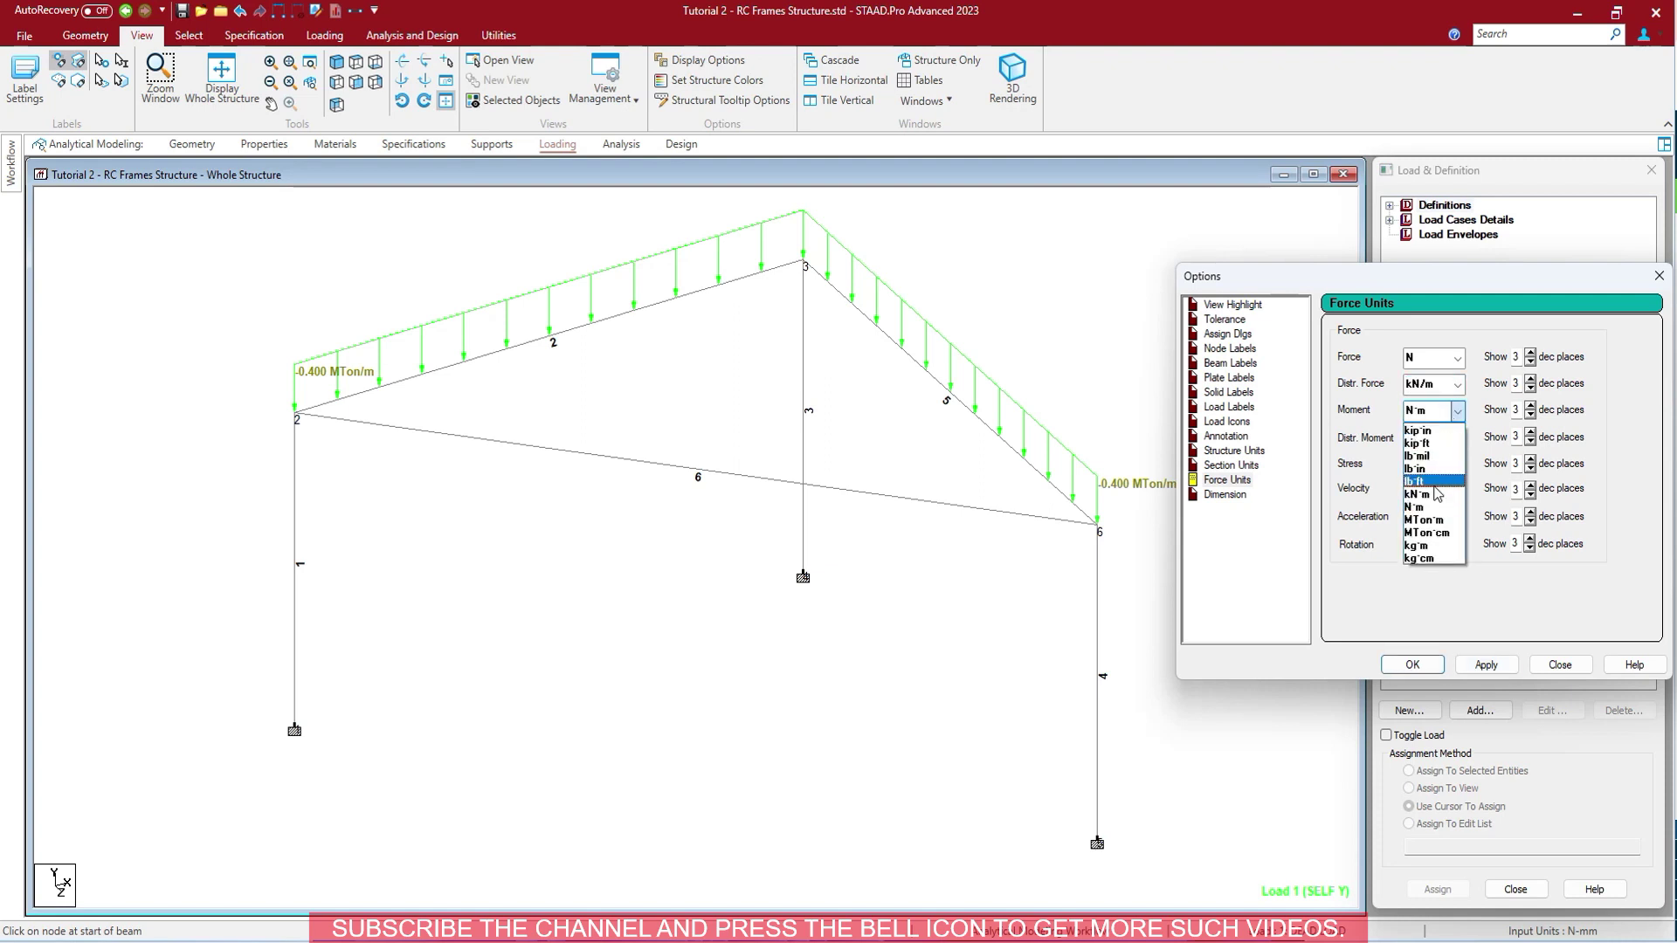
left_click(1436, 495)
left_click(1486, 665)
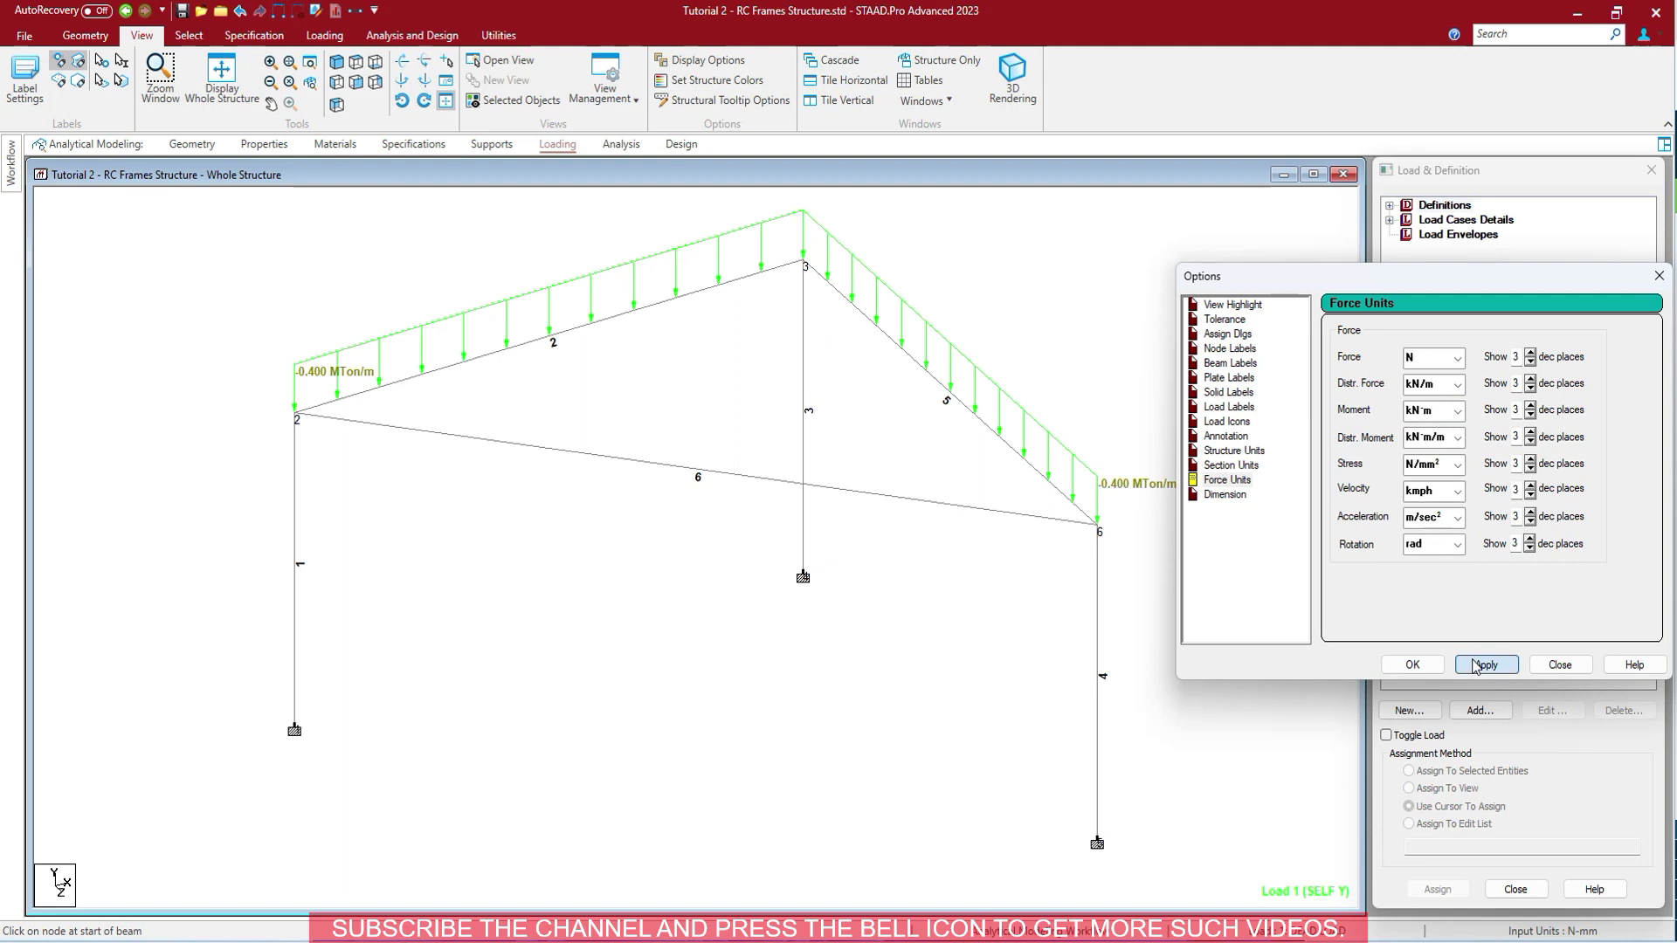
left_click(1412, 666)
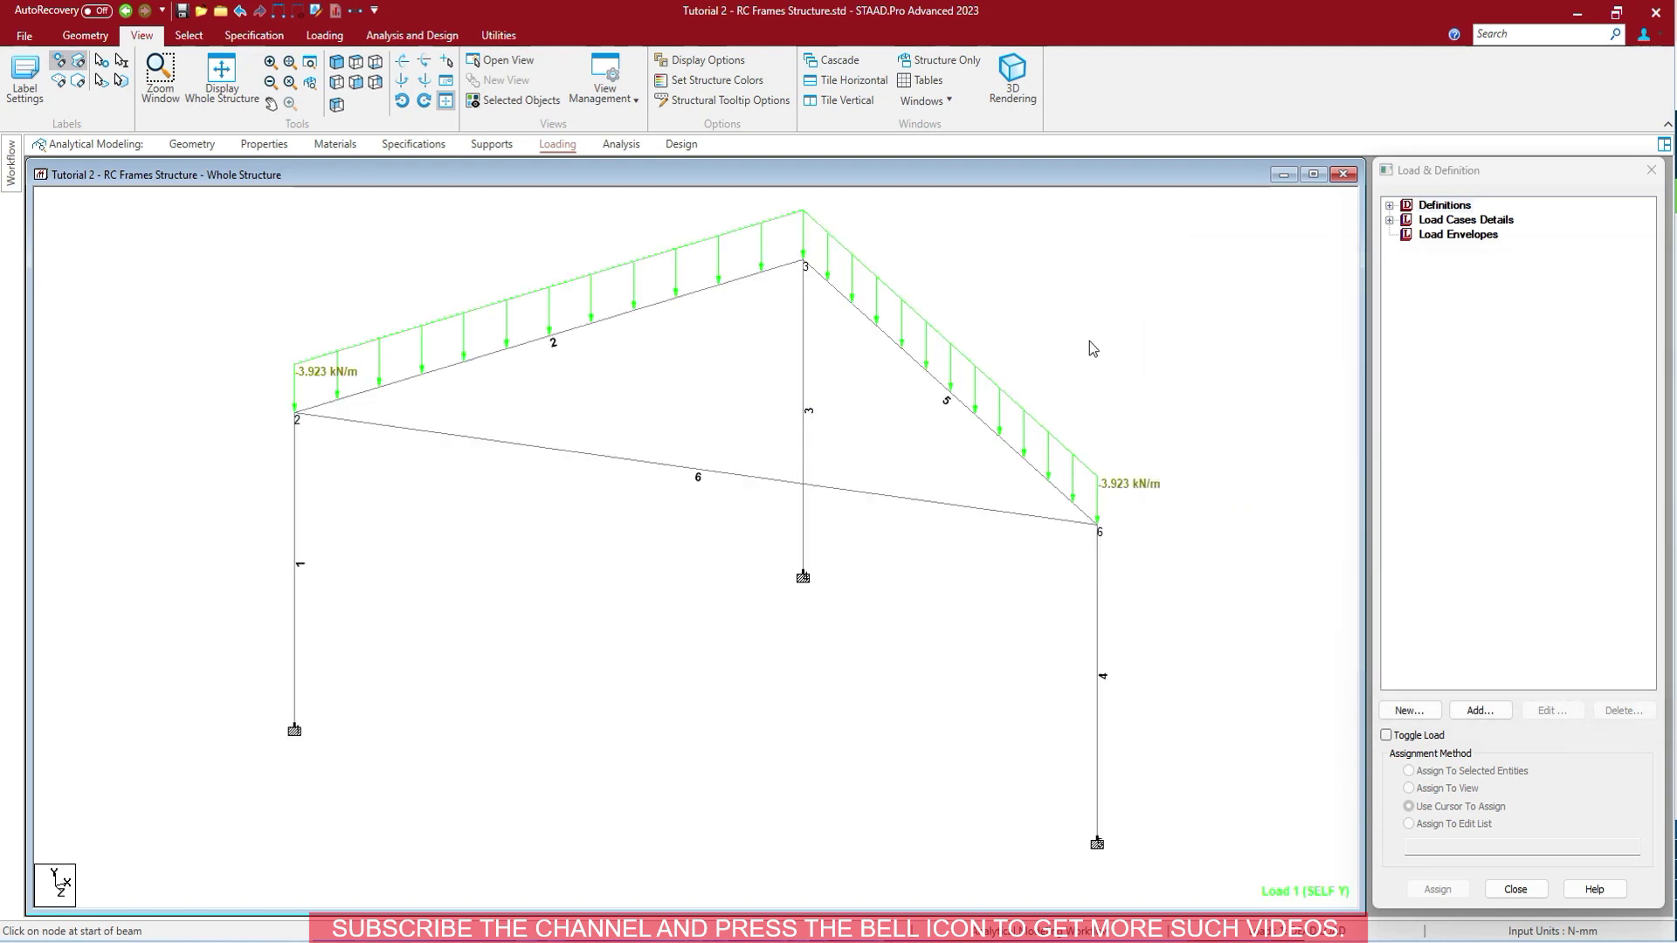
Step: Reopen the label settings and turn on Beam Orientation to show each beam's local axes
right_click(1088, 340)
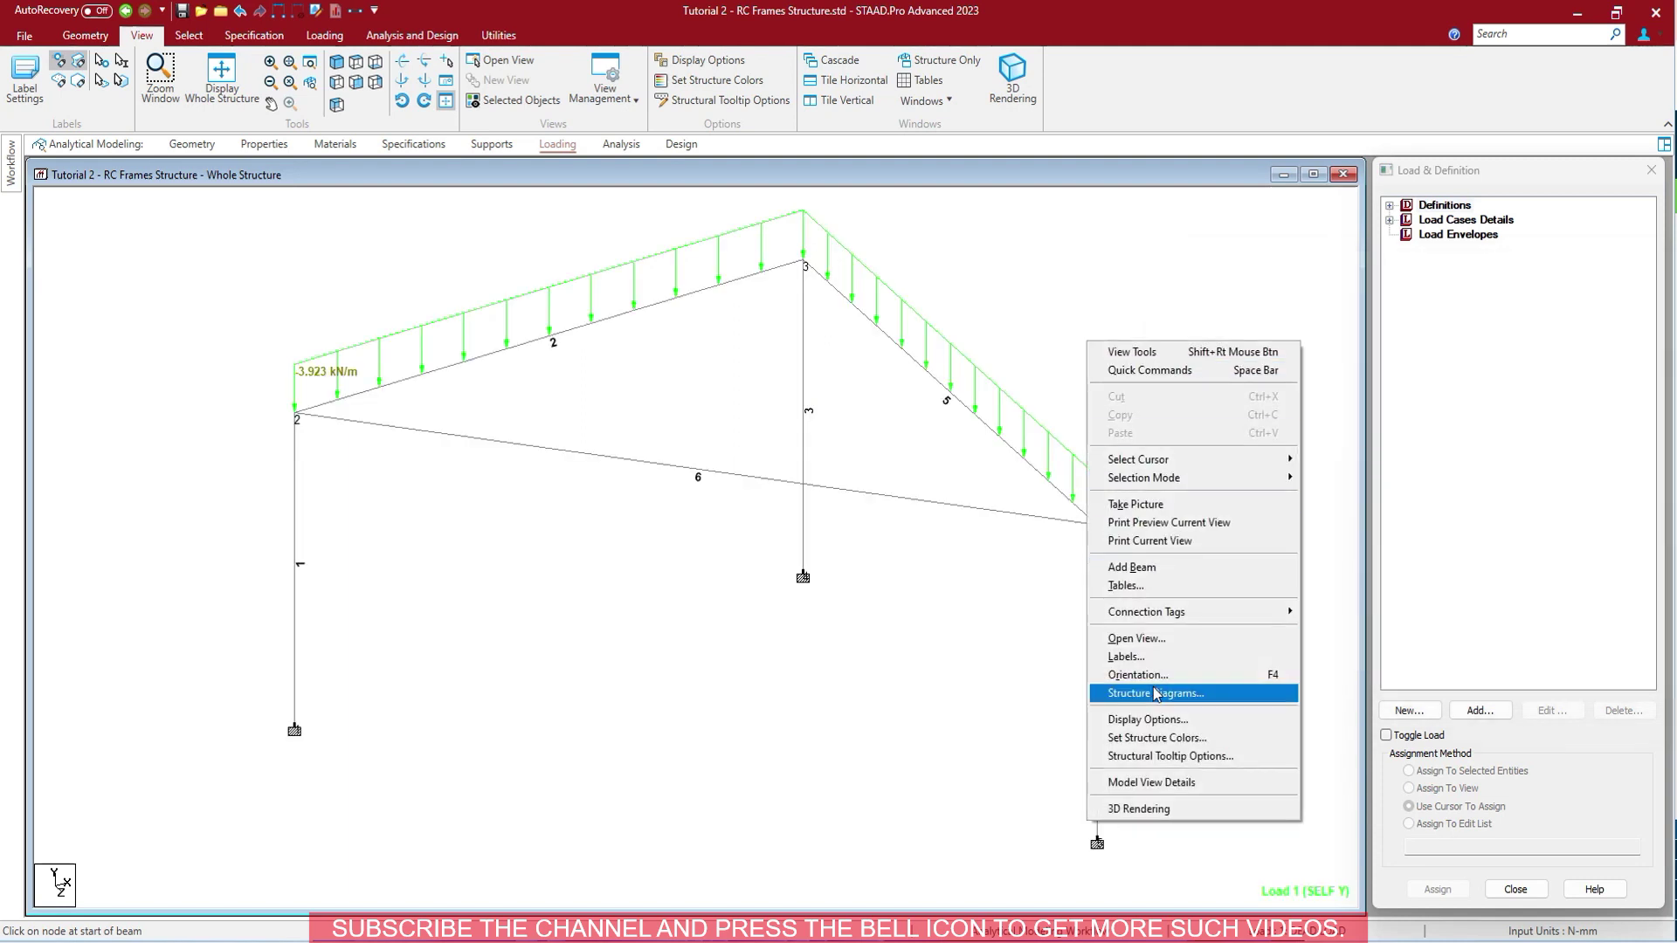
left_click(1127, 652)
left_click_drag(925, 195, 1494, 207)
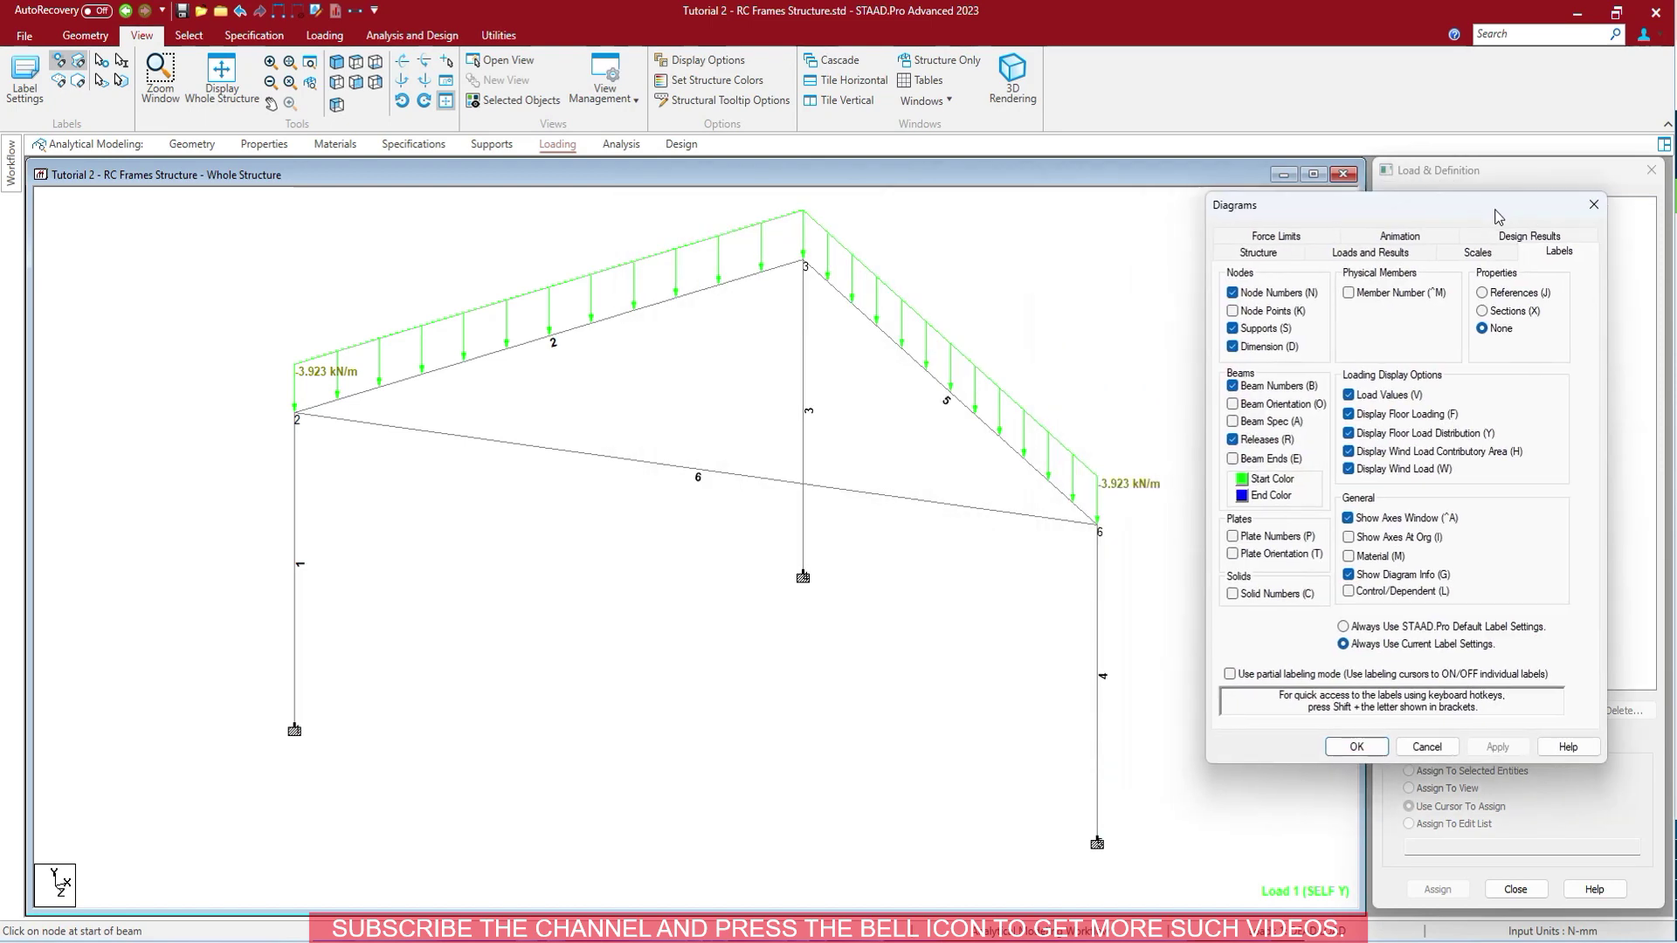
left_click(1264, 410)
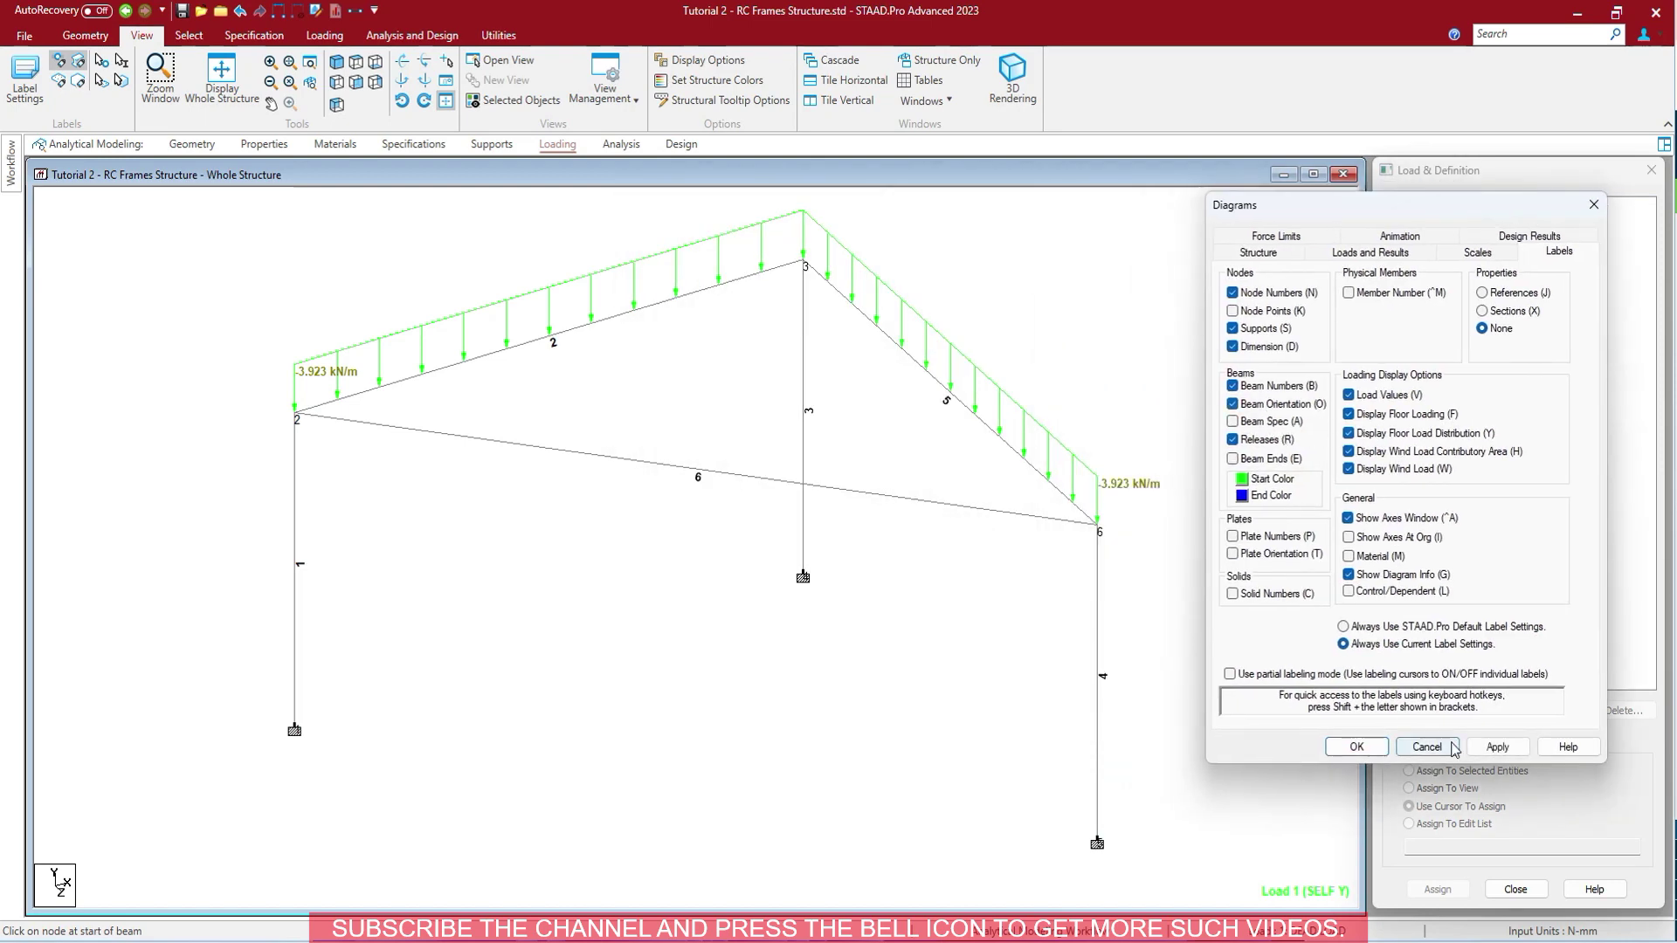
left_click(1495, 747)
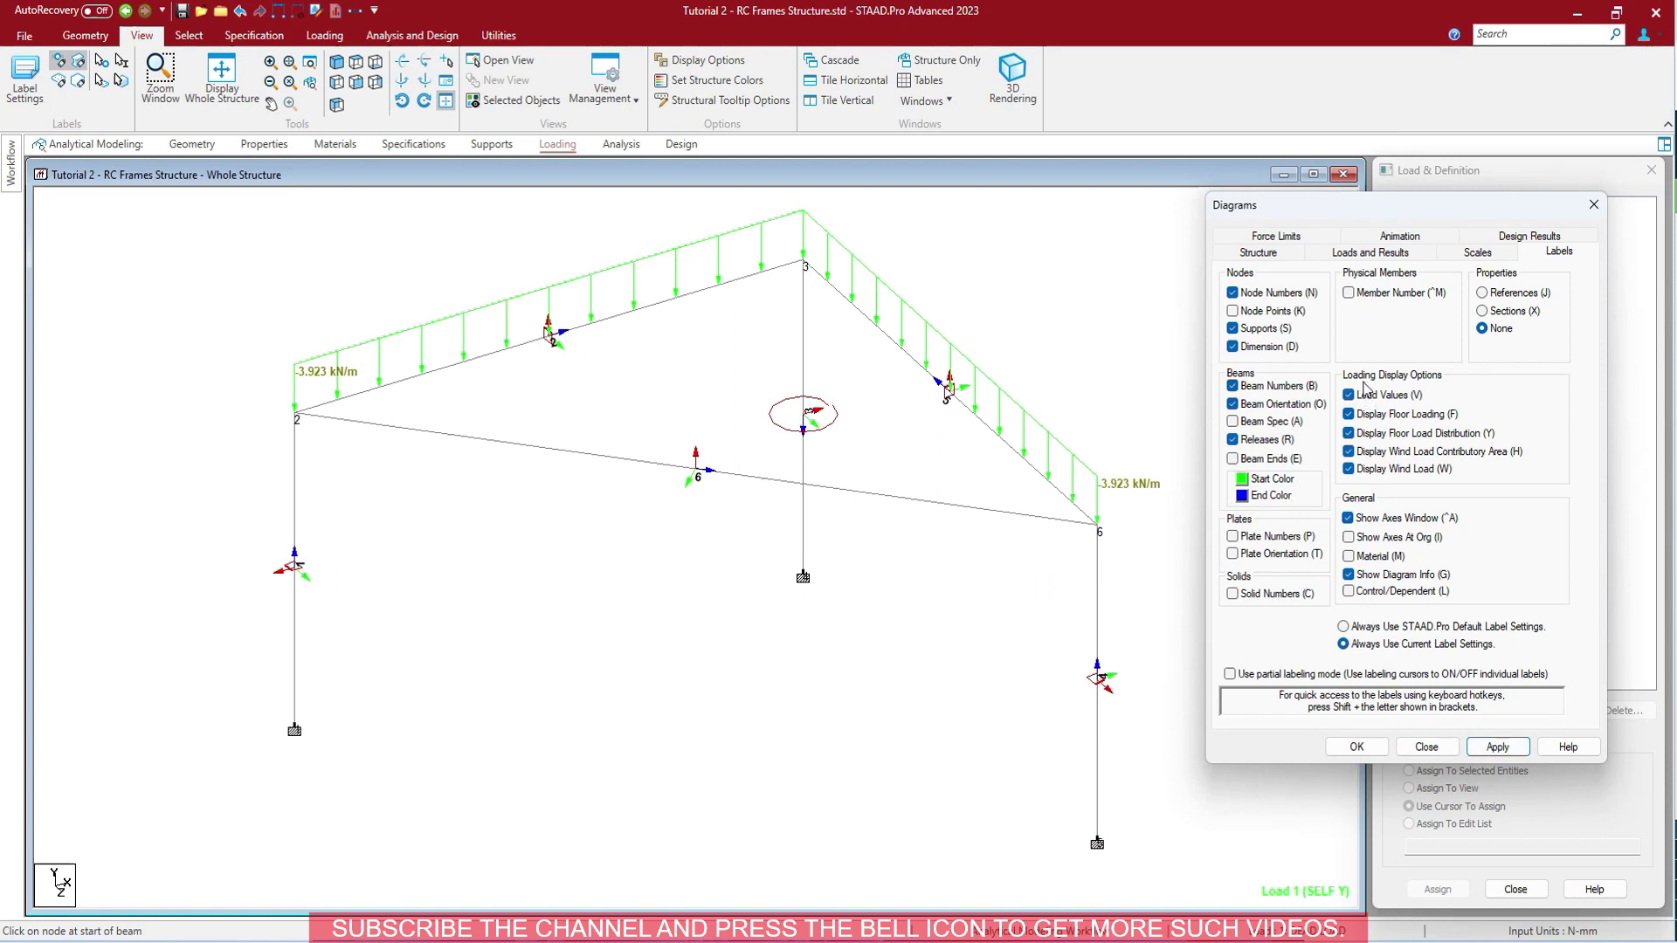
Step: Enable Show Axes At Org and Show Axes Window, plus partial labeling mode, and close
left_click(1372, 523)
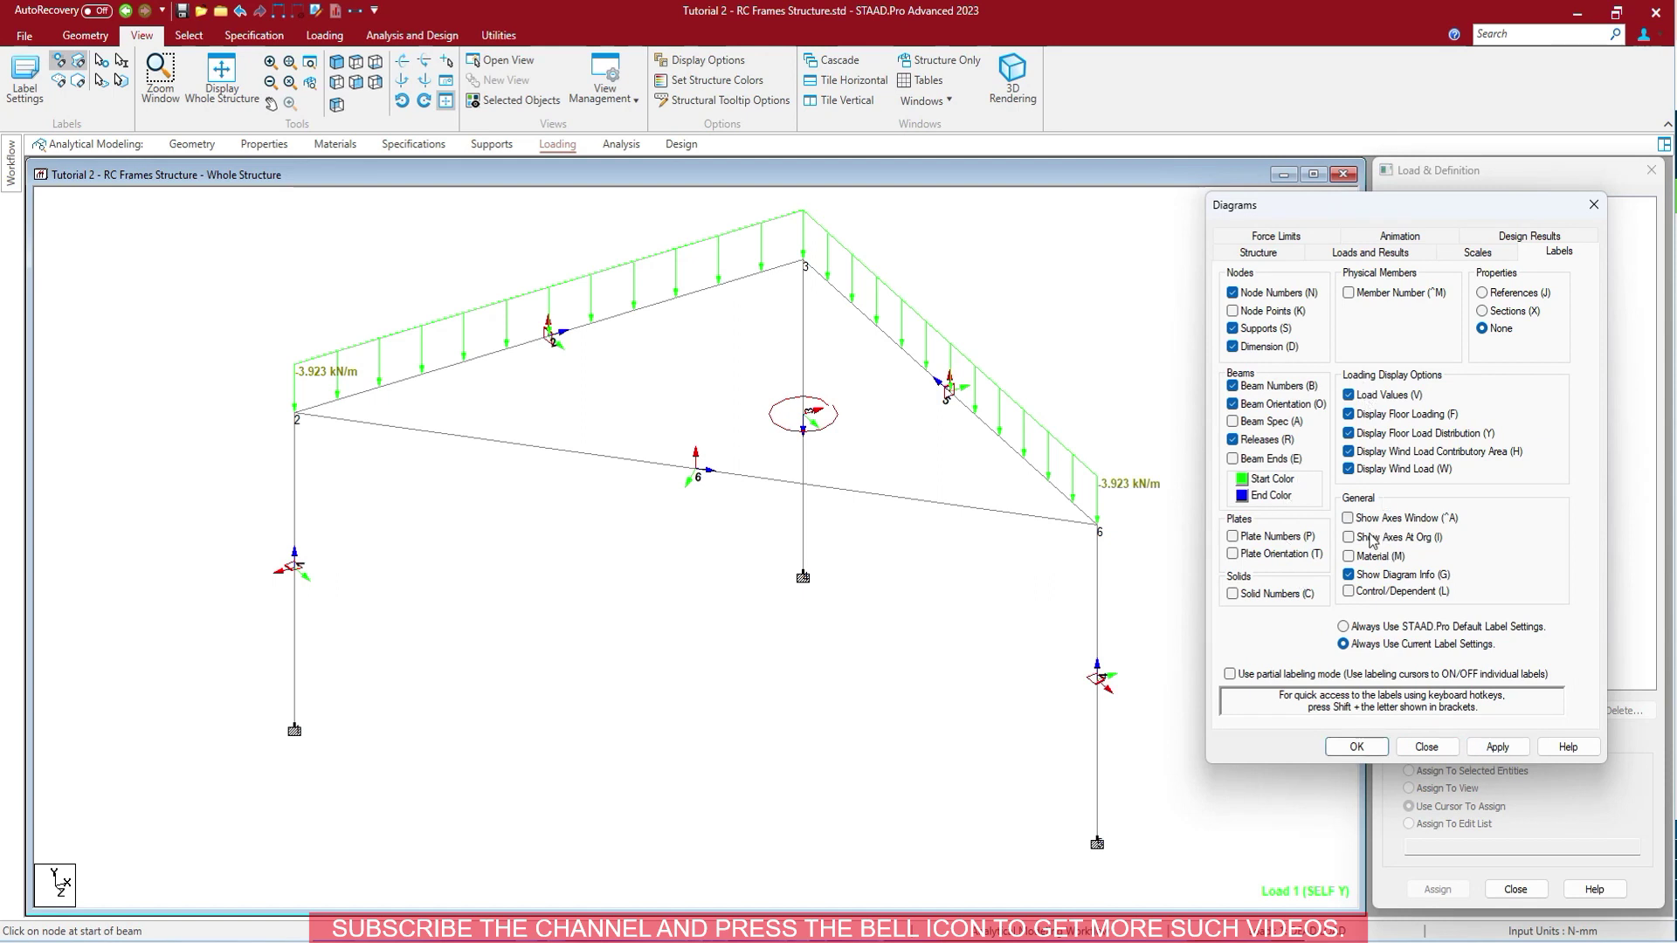
left_click(1372, 538)
left_click(1495, 748)
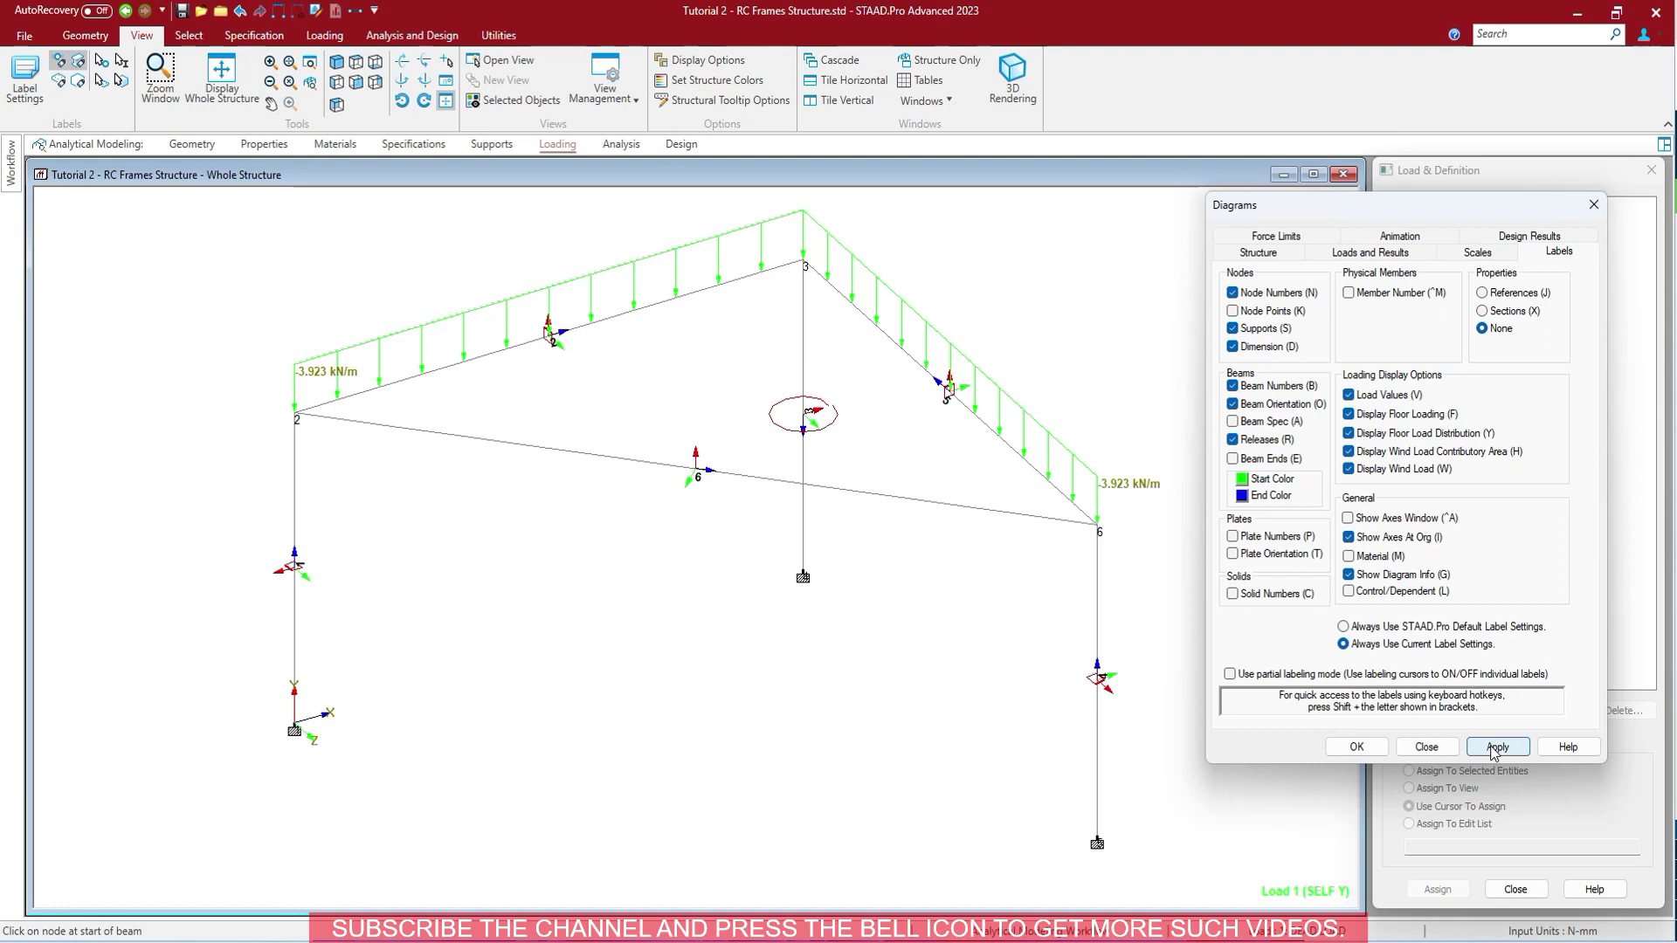
left_click(1374, 522)
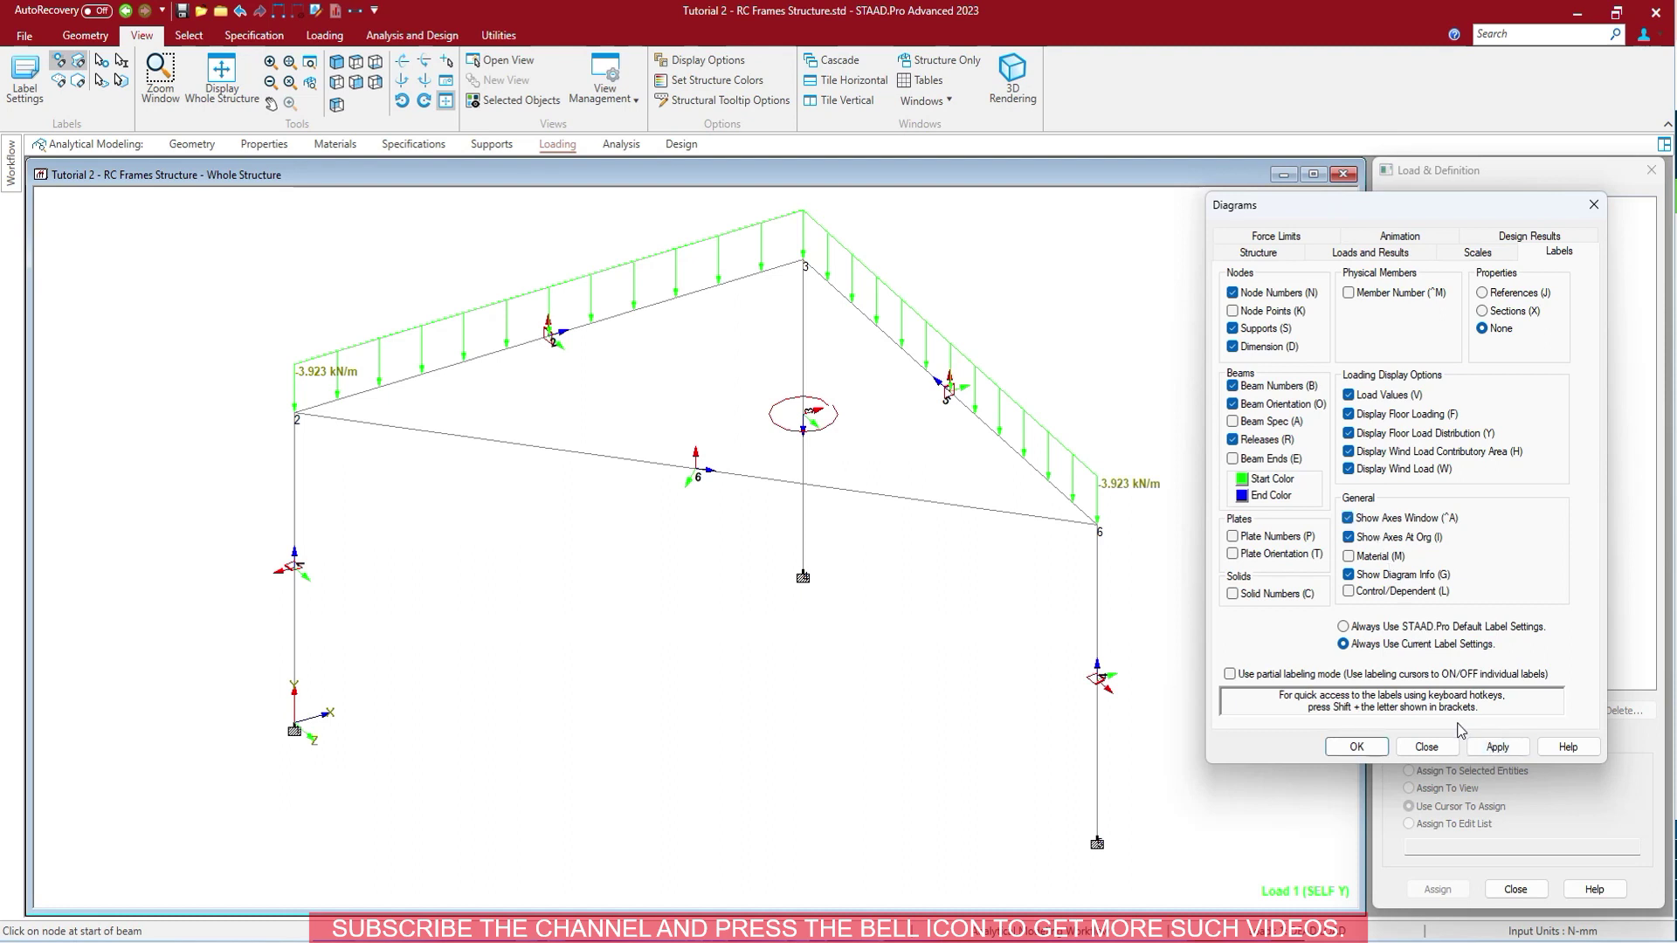
left_click(1497, 747)
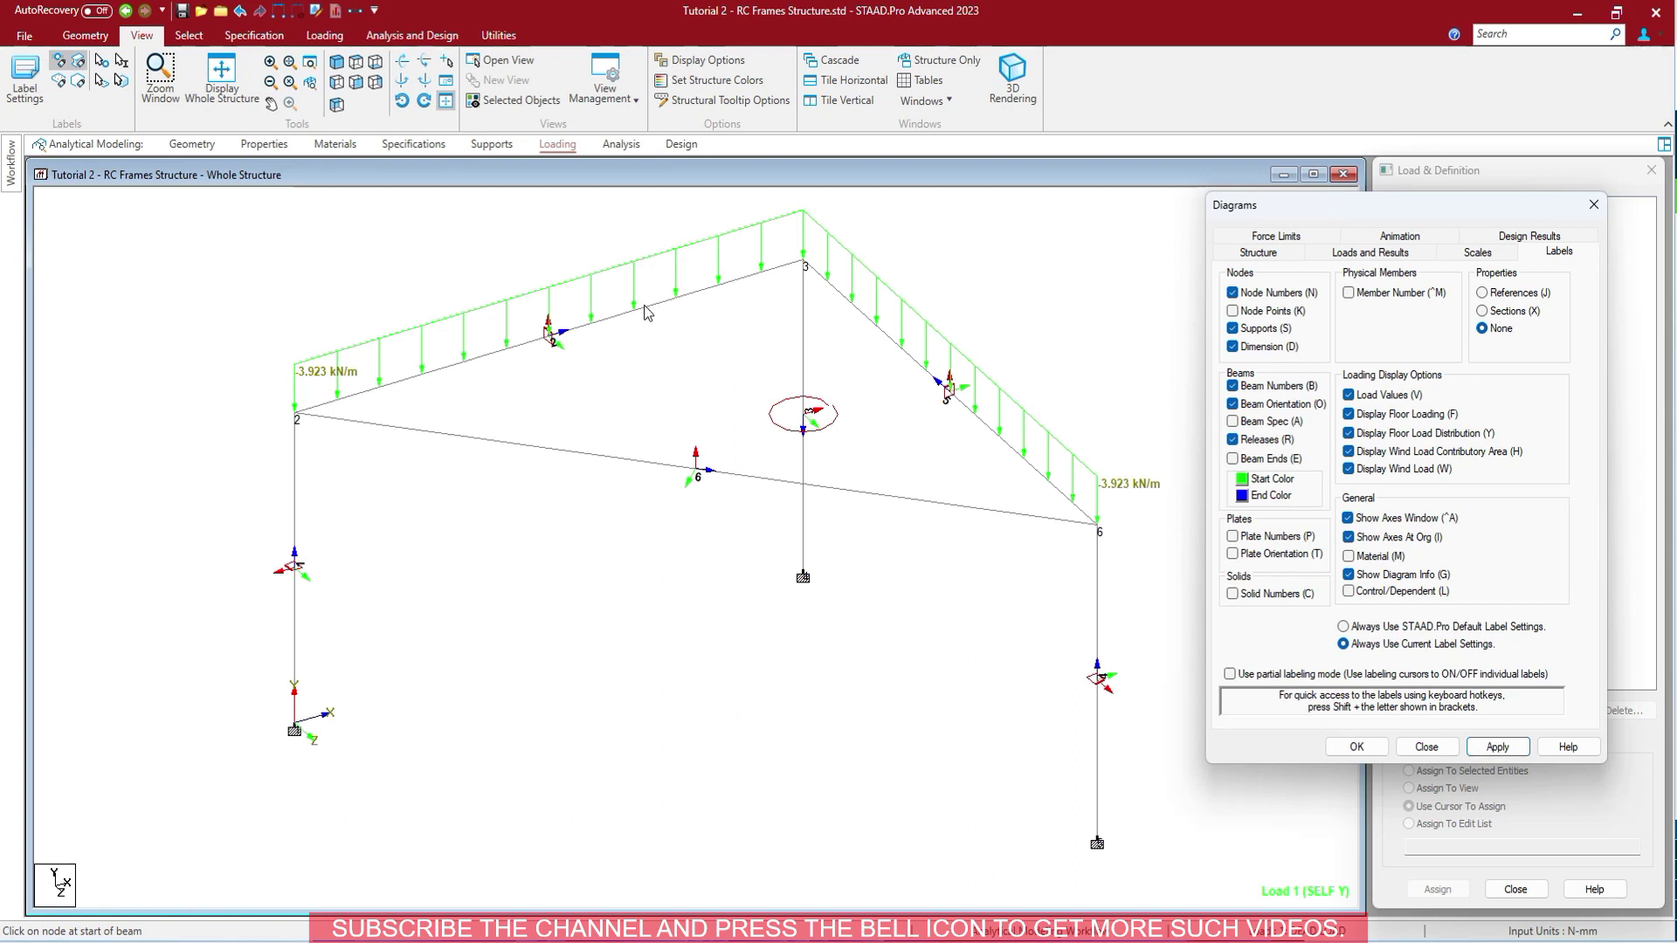
left_click(1231, 674)
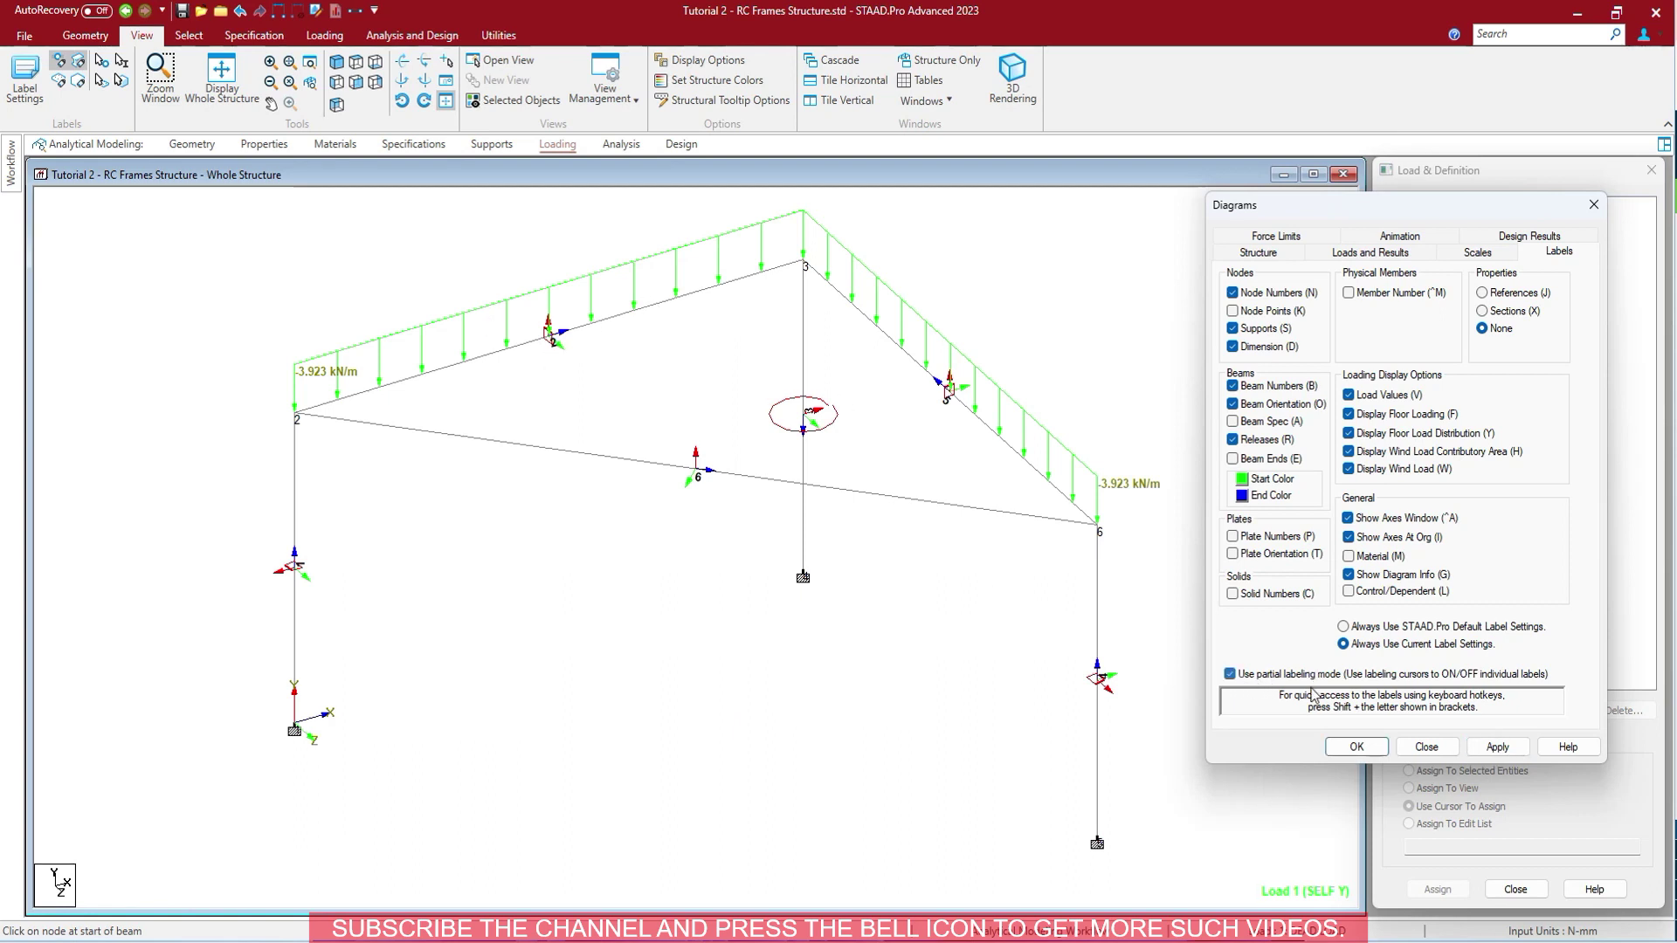
left_click(1356, 748)
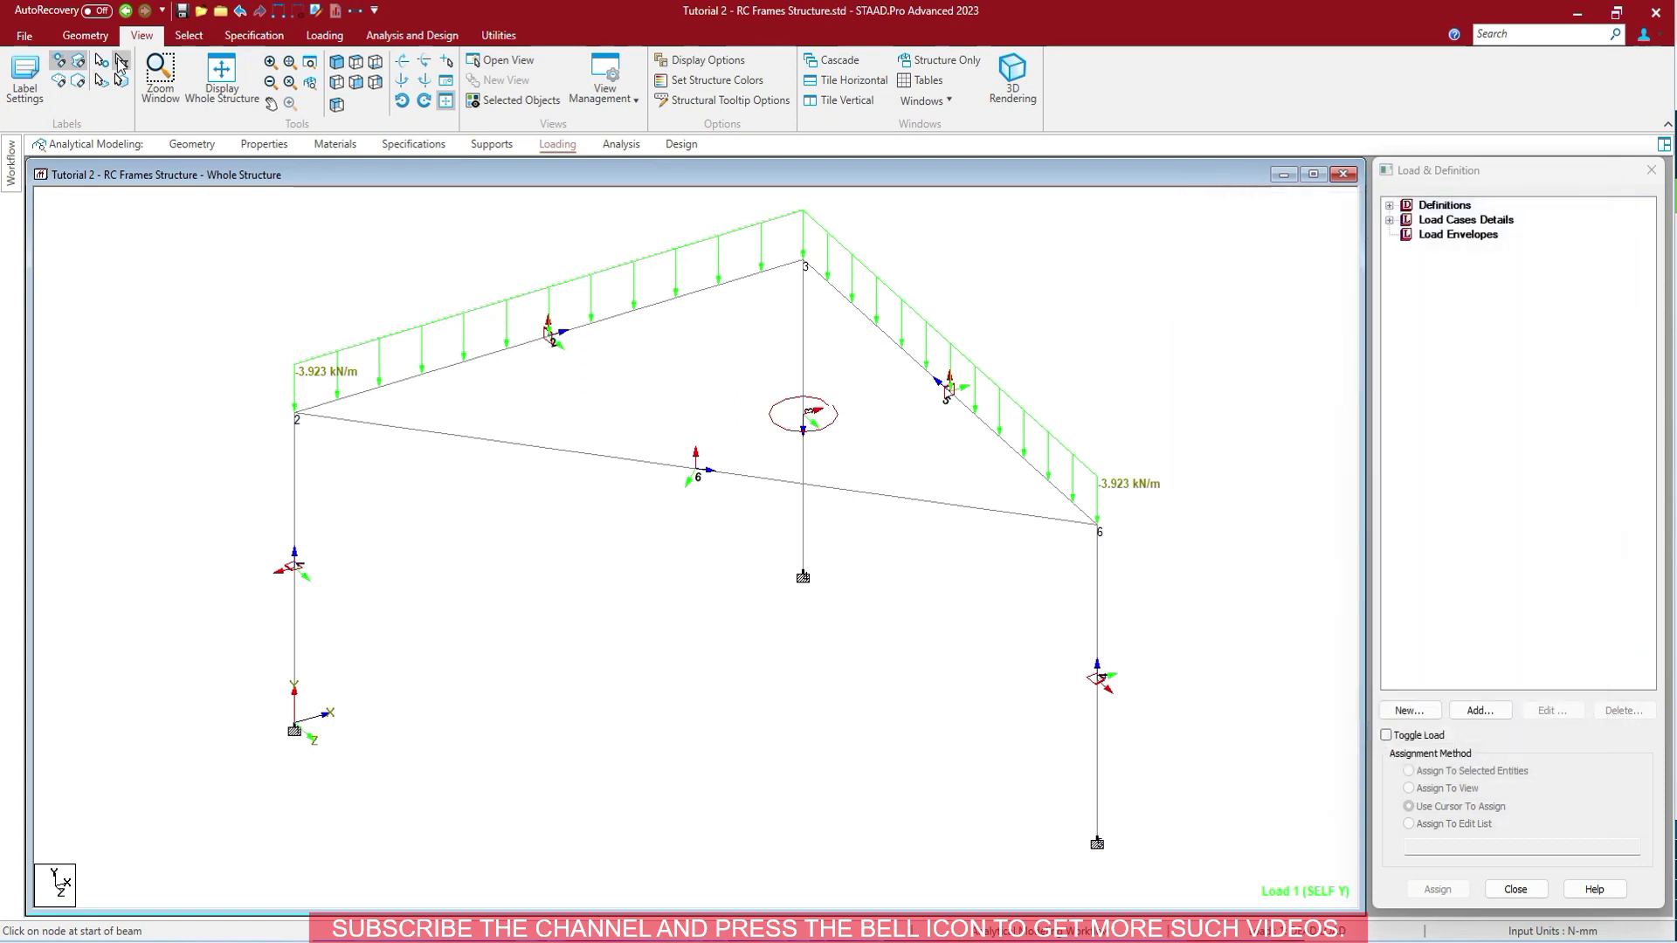
Step: Try the Individual Beam Label tool, then disable partial labeling mode and answer No to re-enabling it
left_click(121, 63)
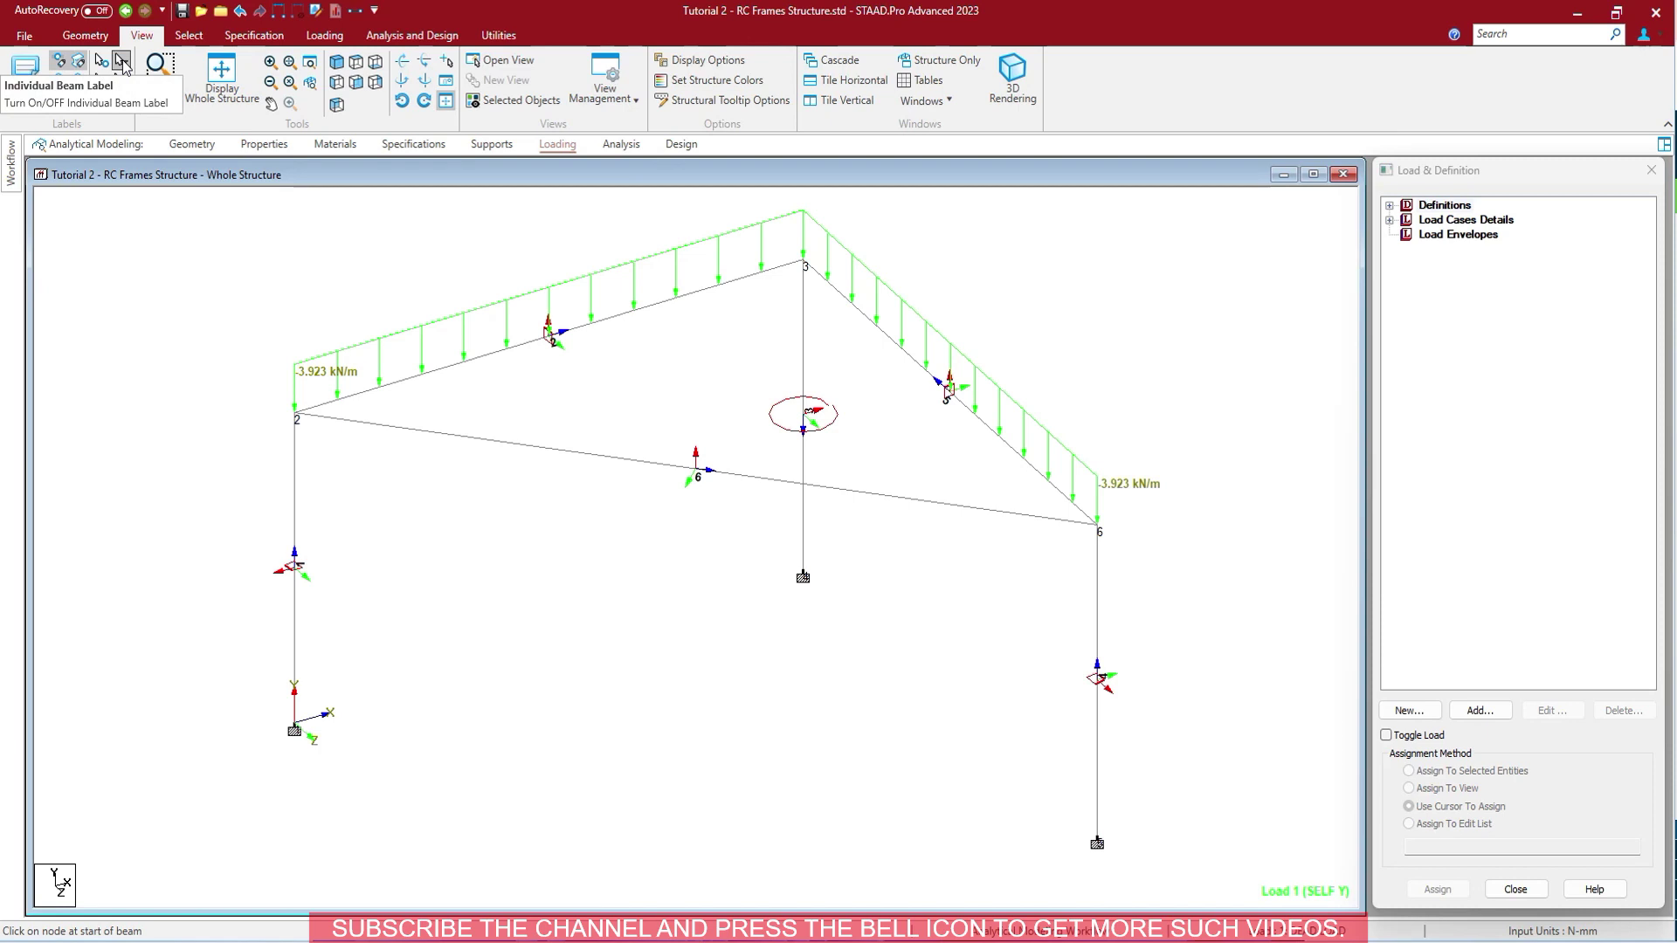
right_click(933, 623)
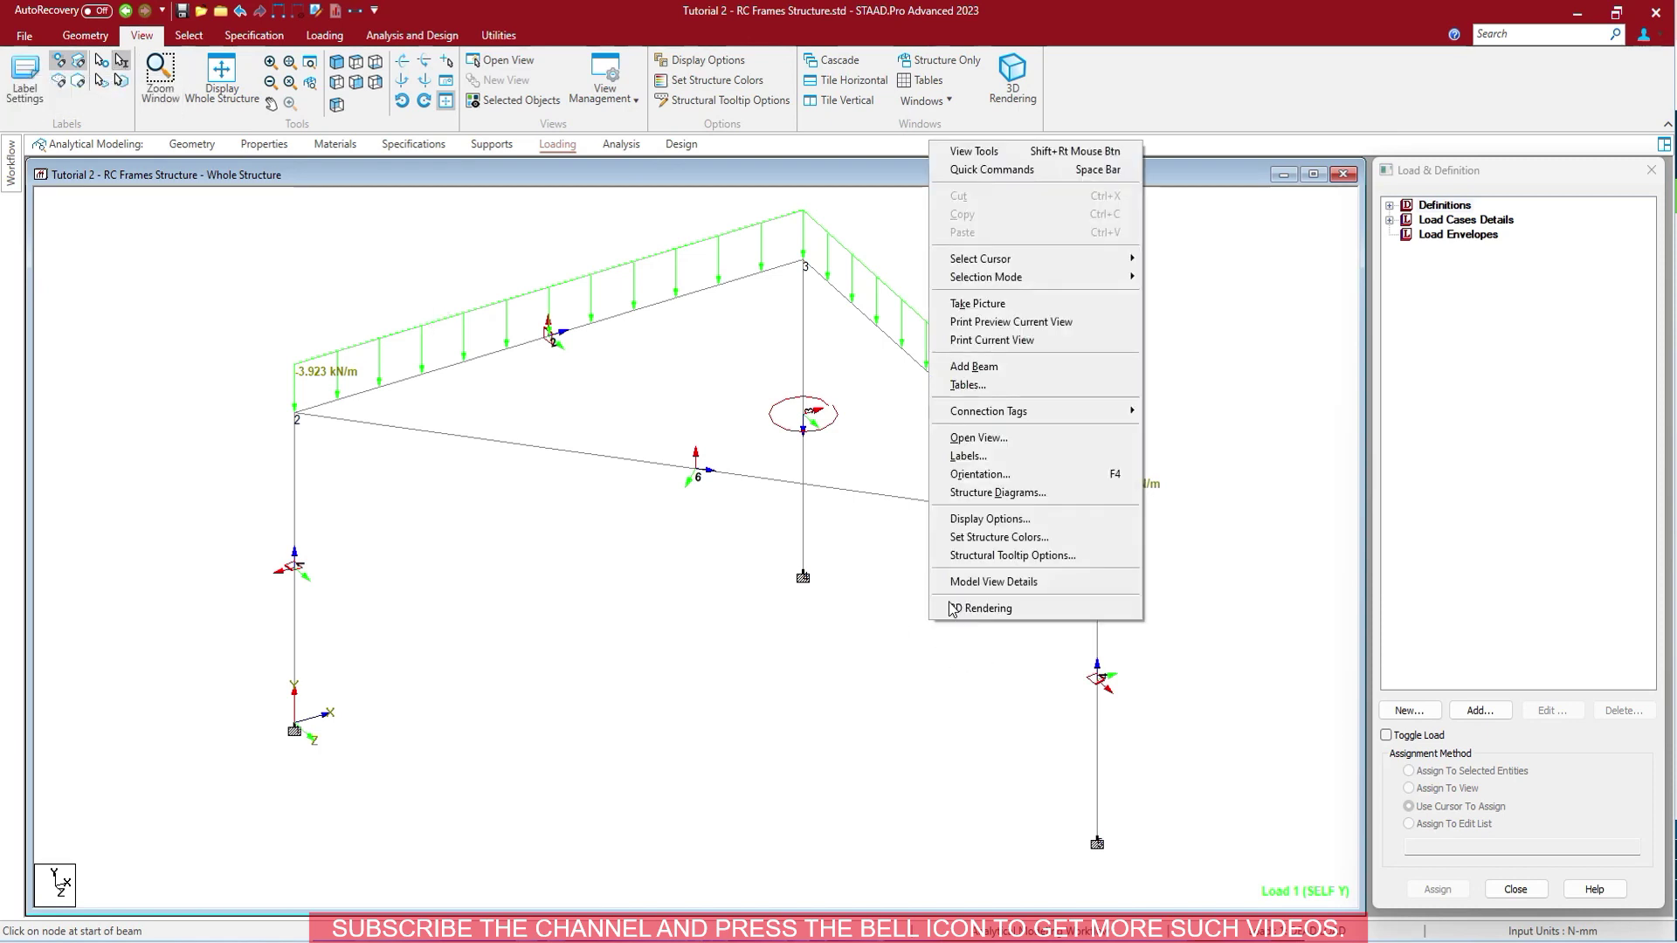
left_click(968, 456)
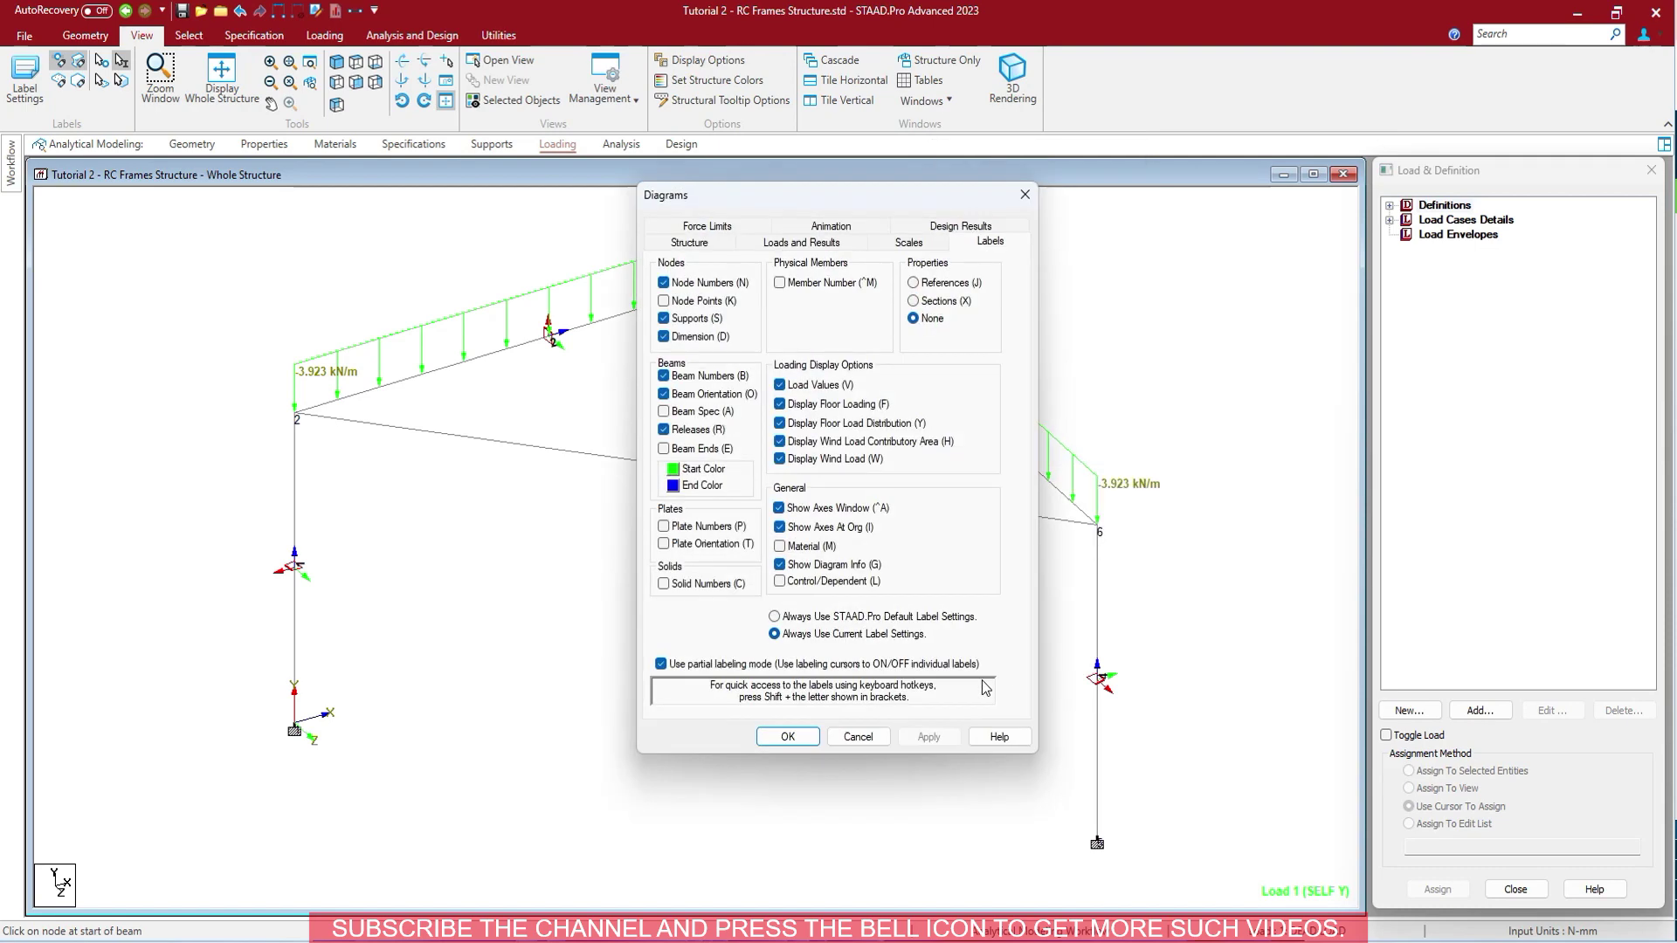
left_click(660, 664)
left_click(929, 737)
left_click(789, 737)
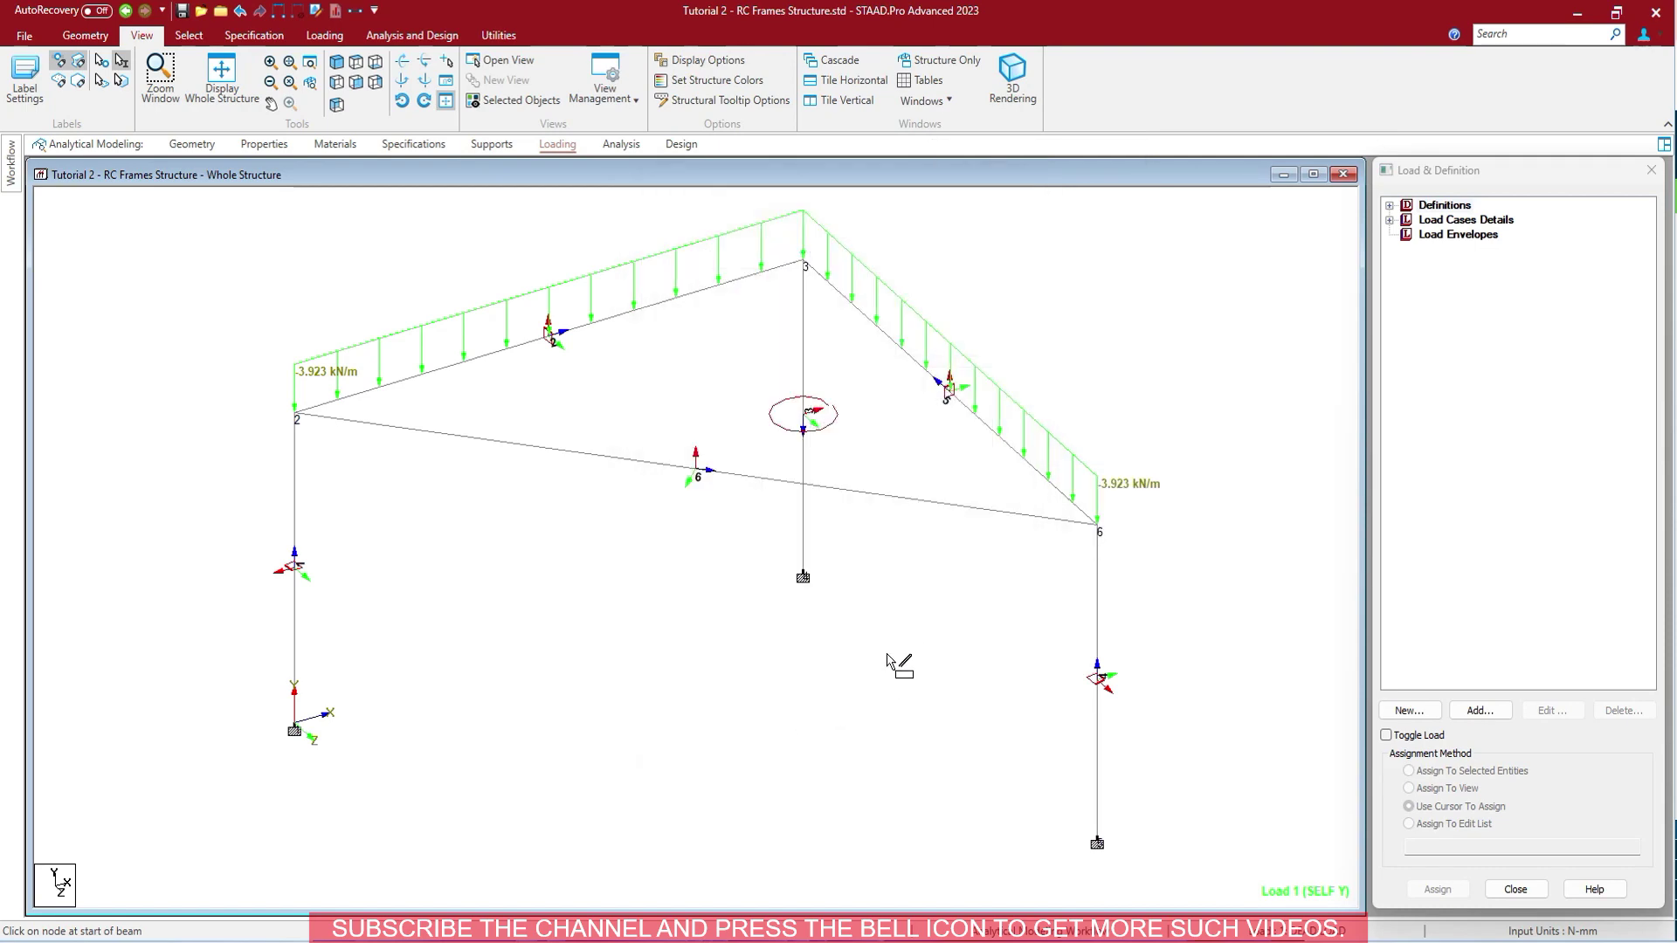
left_click(893, 643)
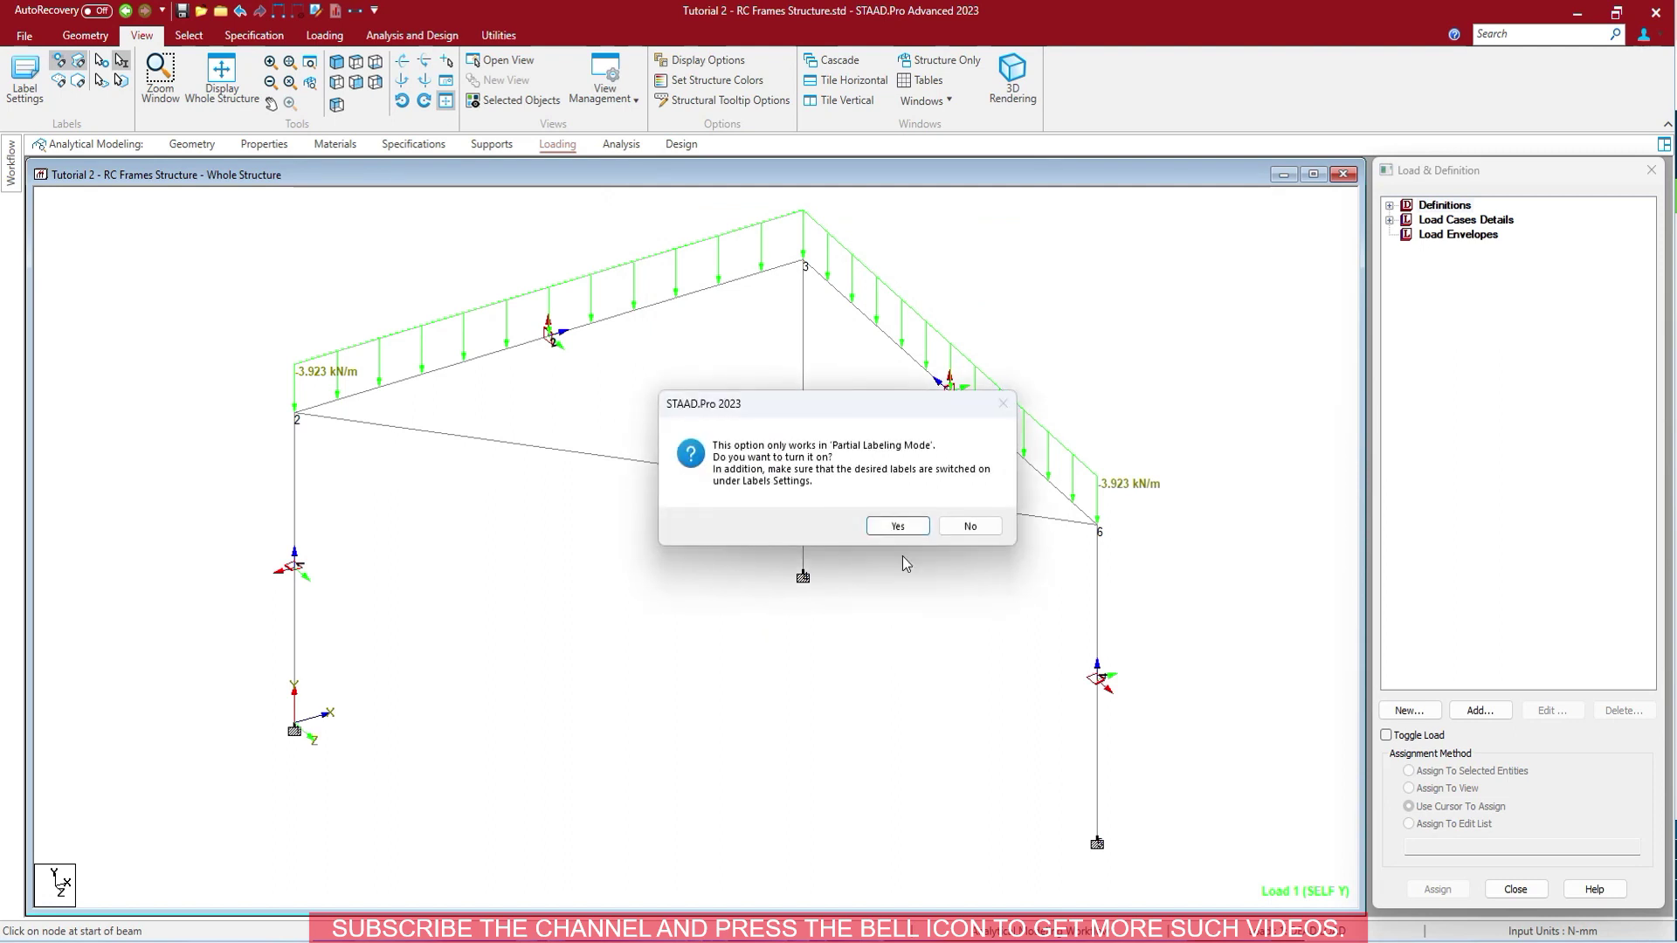
left_click(971, 526)
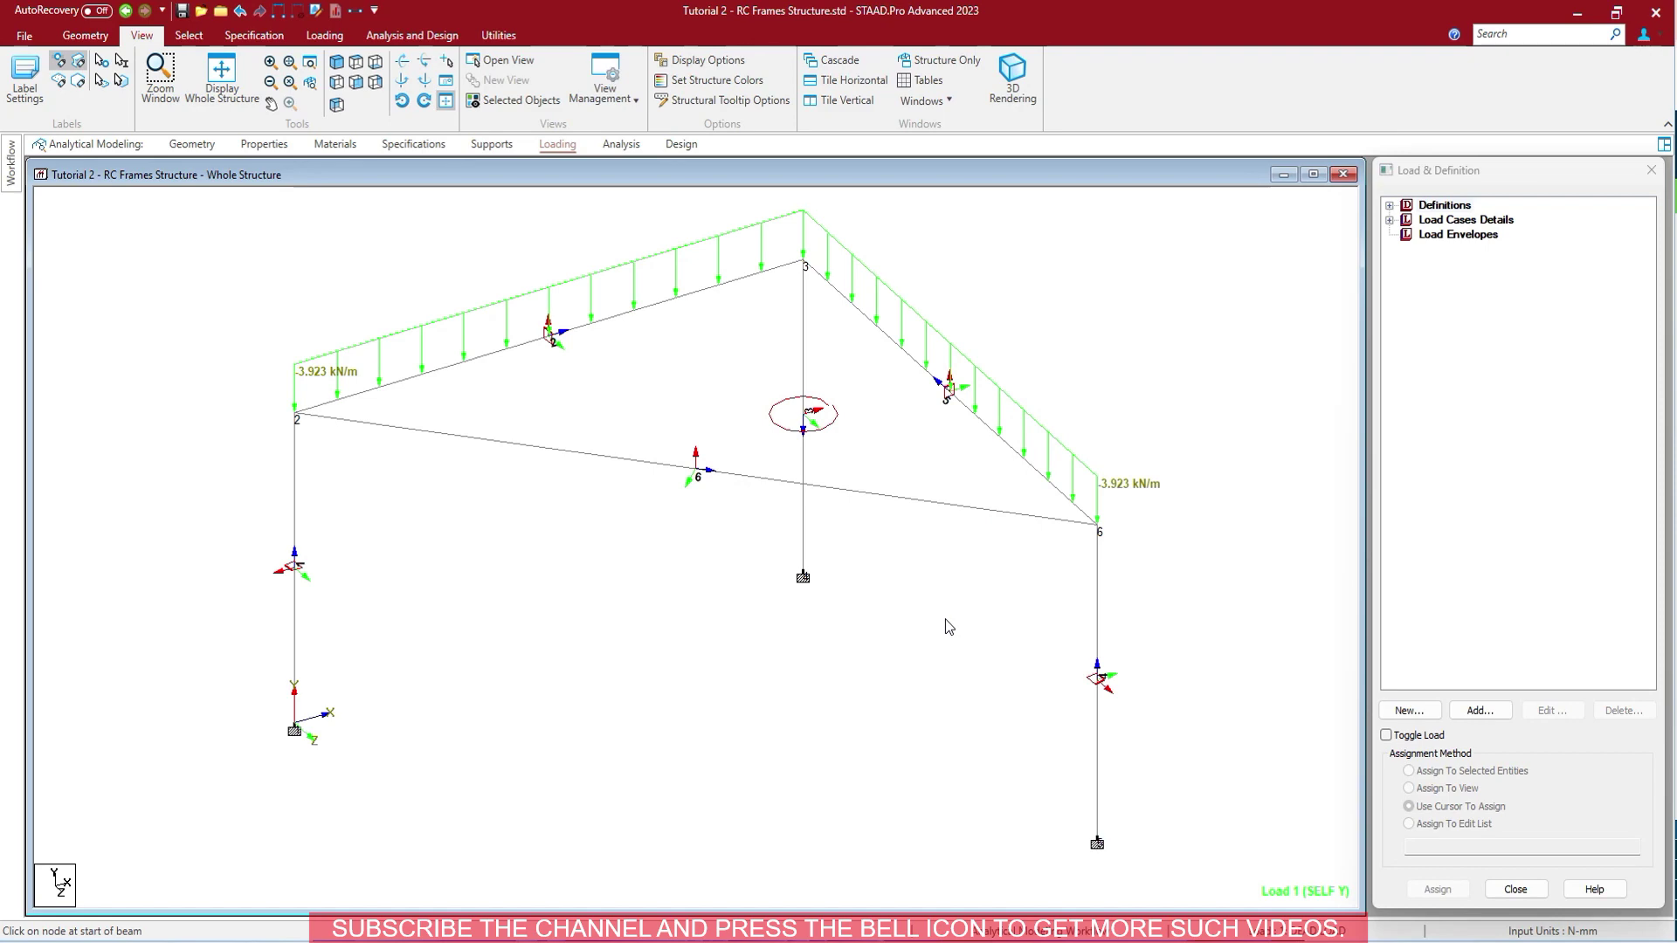
Step: Turn off Show Axes Window, Show Axes At Org and Beam Orientation labels in the label settings
right_click(945, 622)
left_click(985, 455)
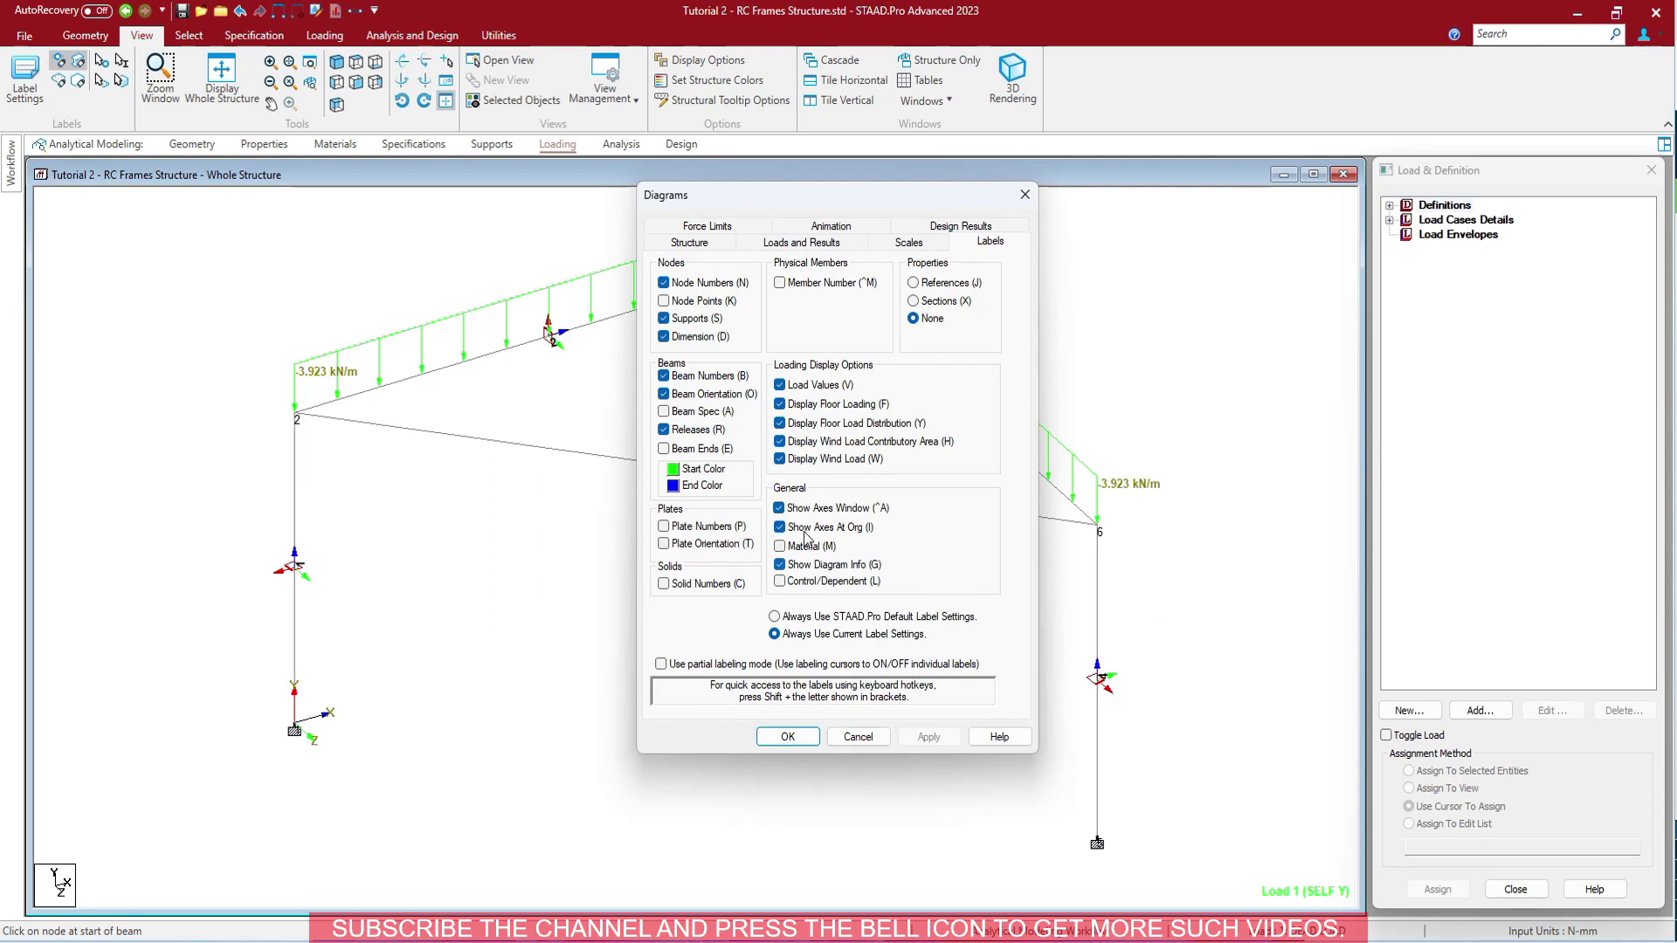
left_click_drag(754, 184, 1293, 261)
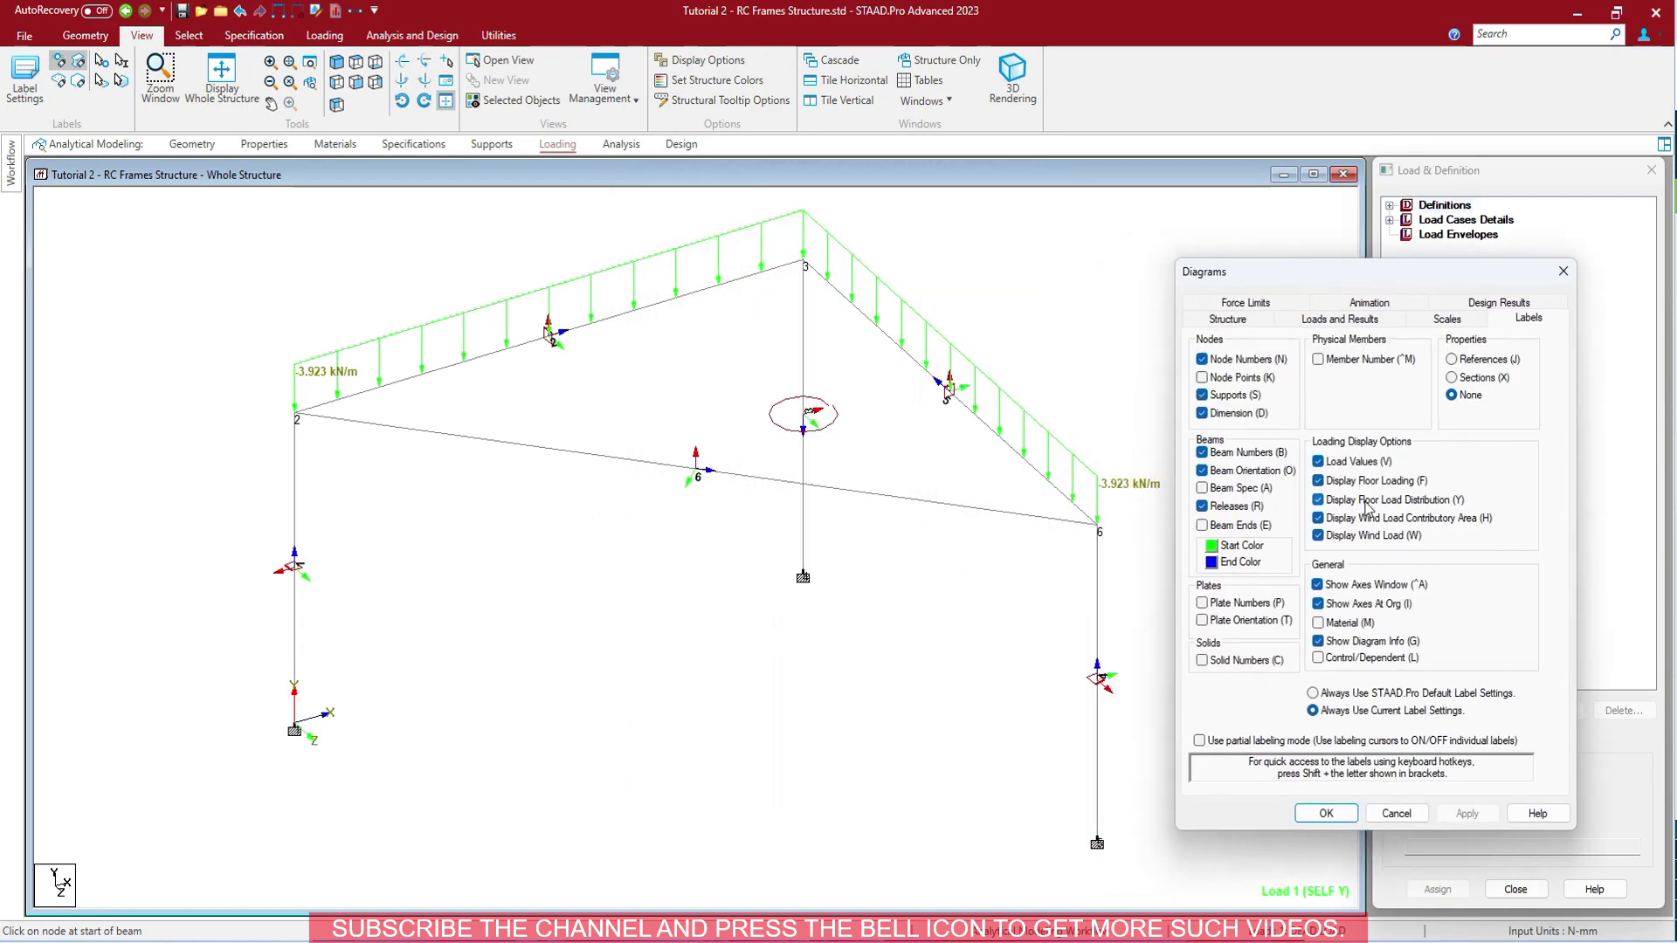
left_click(1344, 587)
left_click(1339, 603)
left_click(1457, 815)
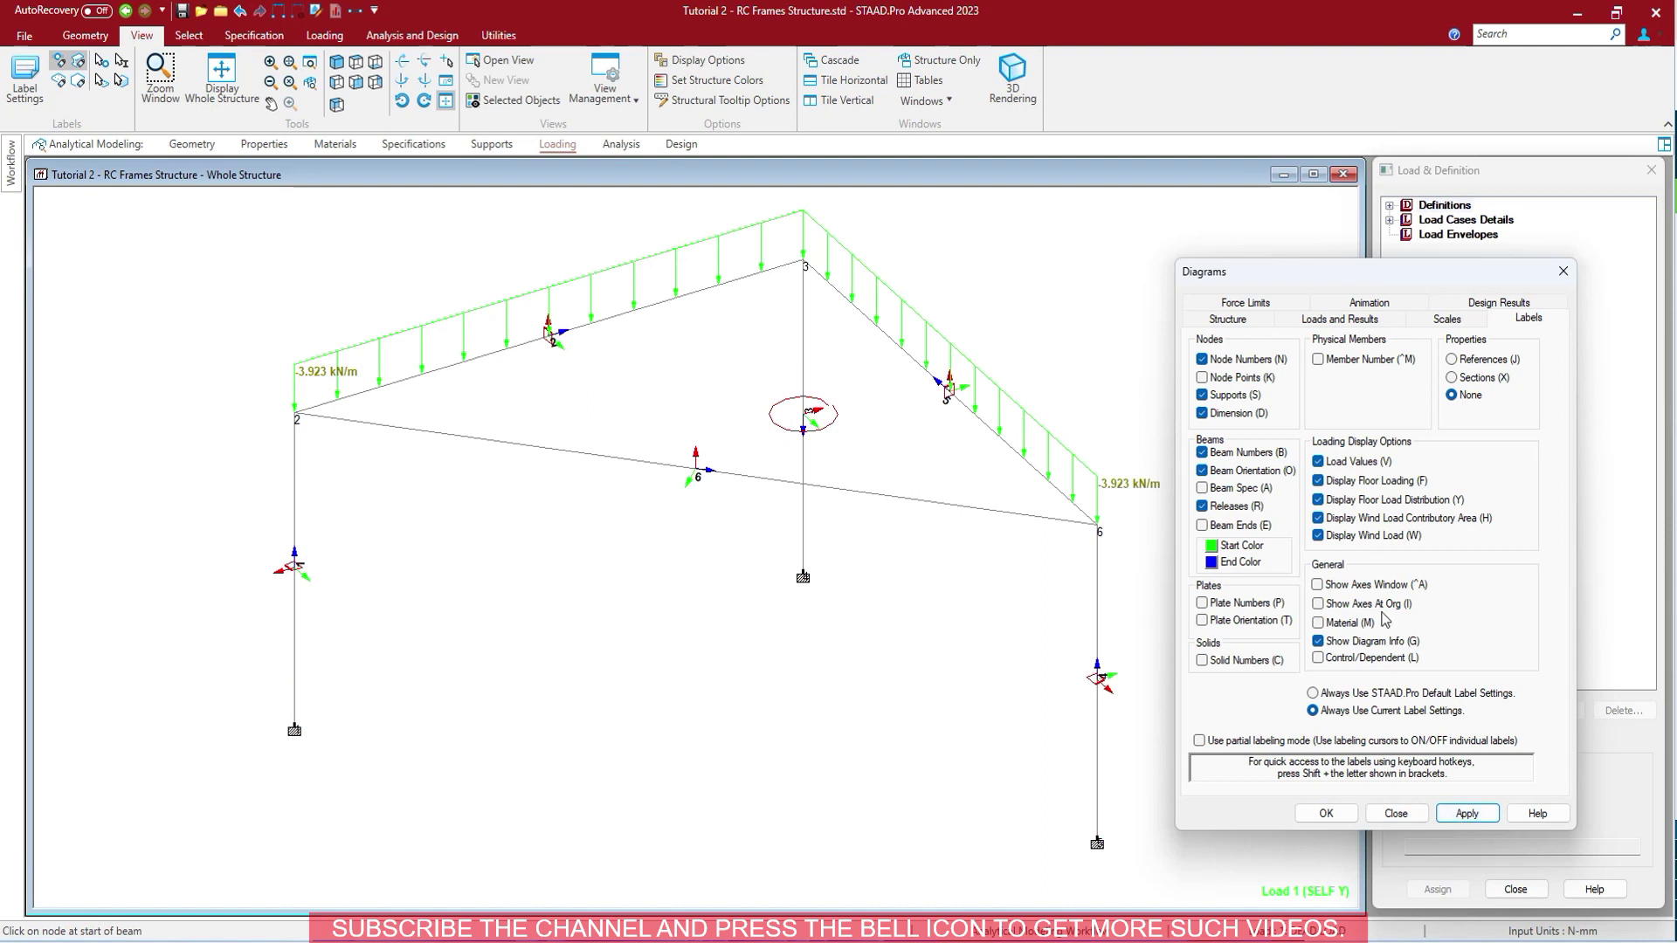
left_click(1248, 472)
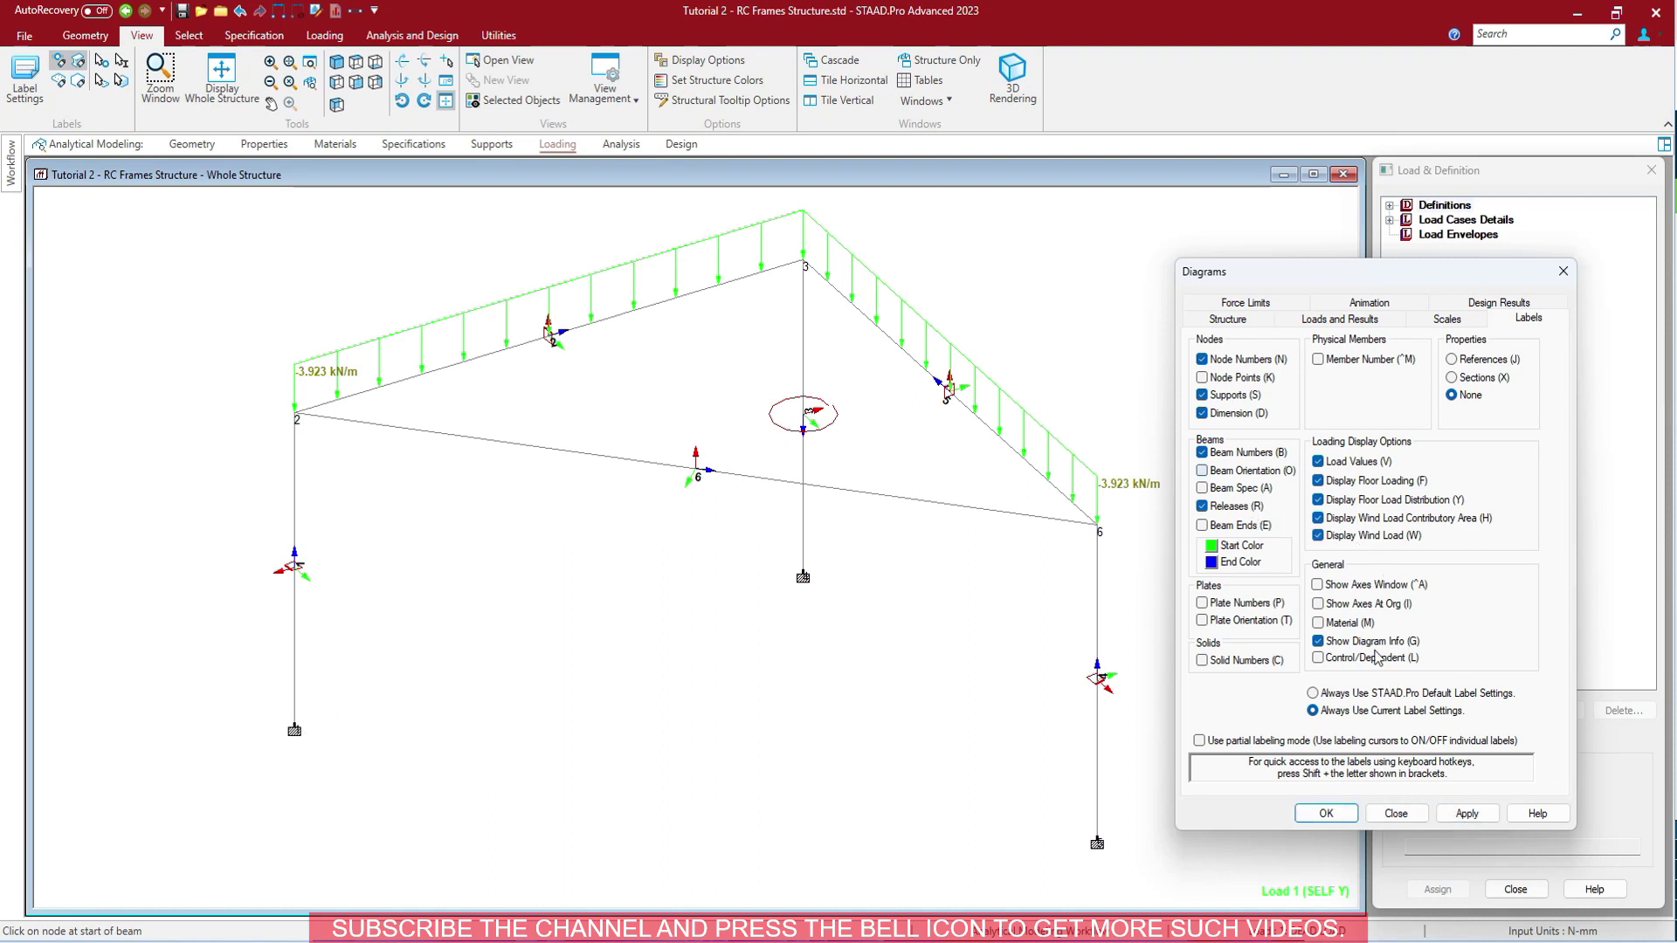
left_click(1468, 813)
Step: Briefly show Beam Ends colouring, then turn it off again
left_click(1247, 526)
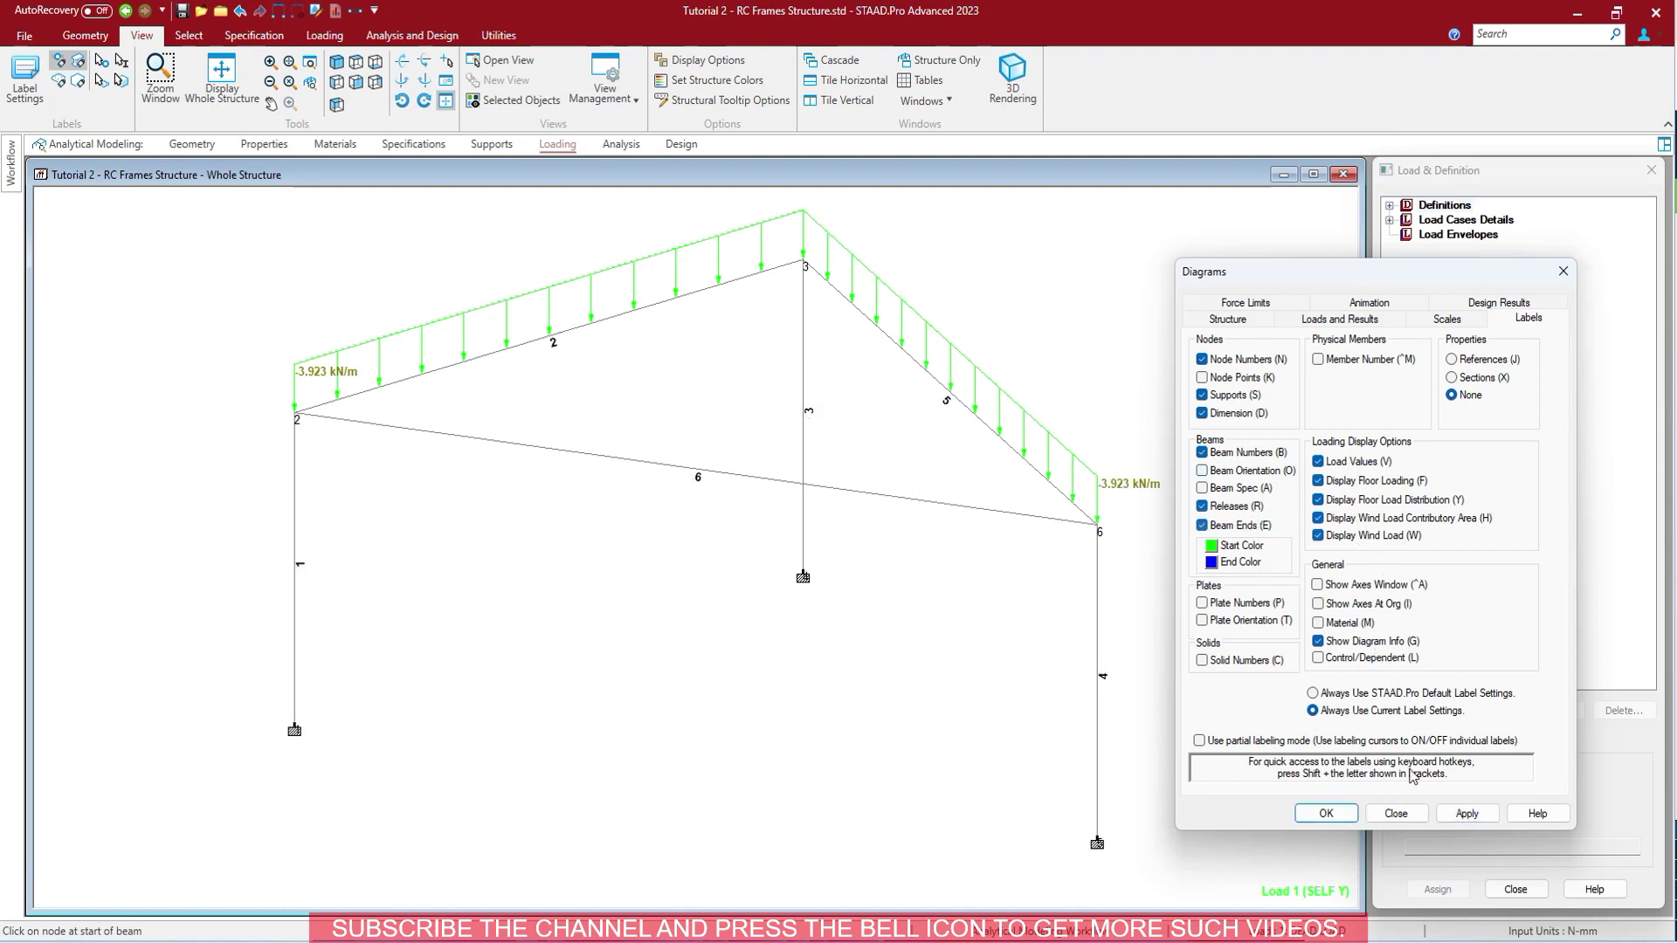
left_click(1466, 814)
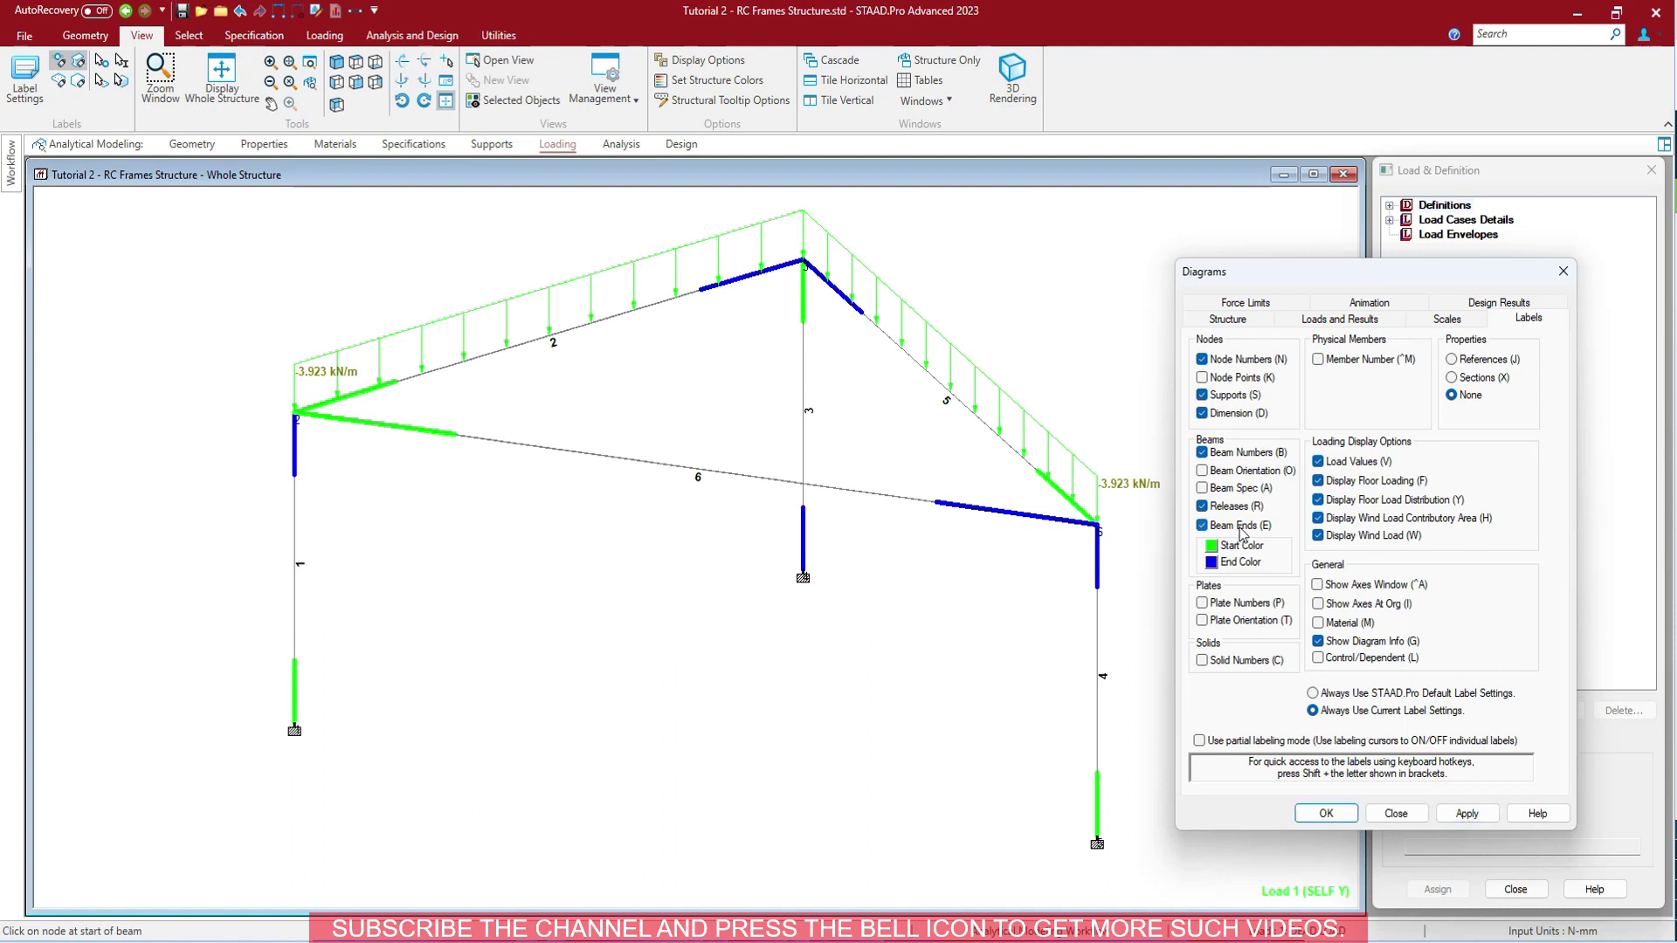
left_click(1203, 525)
left_click(1468, 813)
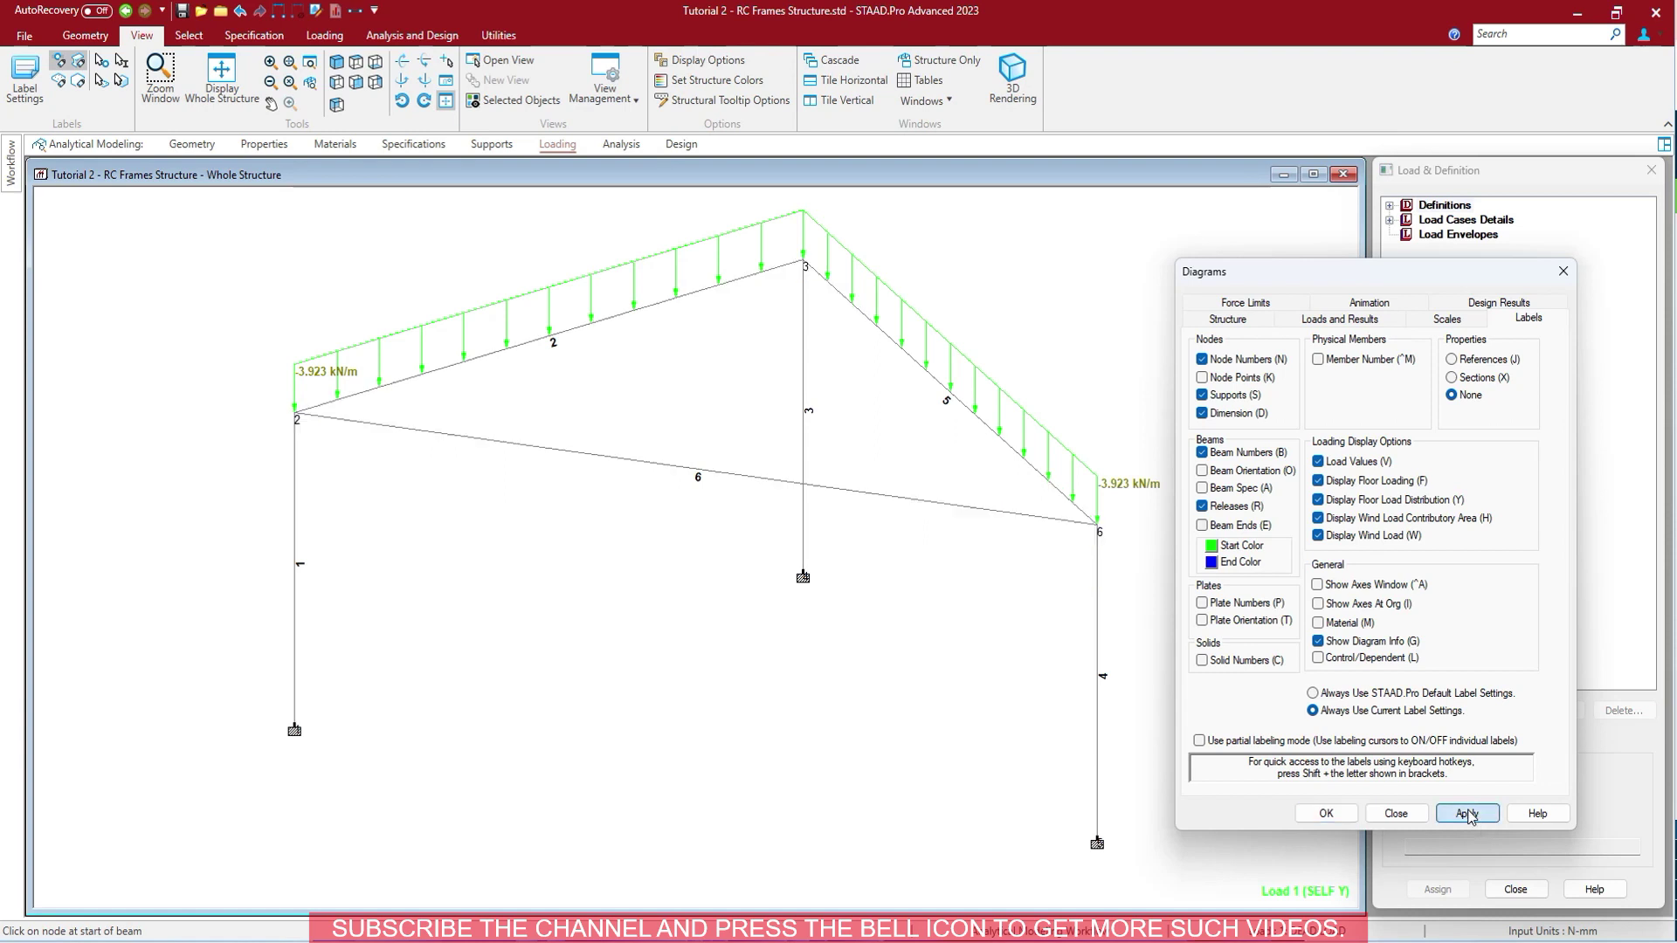
Step: Close the Diagrams dialog, keeping node numbers, beam numbers and -3.923 kN/m load labels shown
left_click(1395, 813)
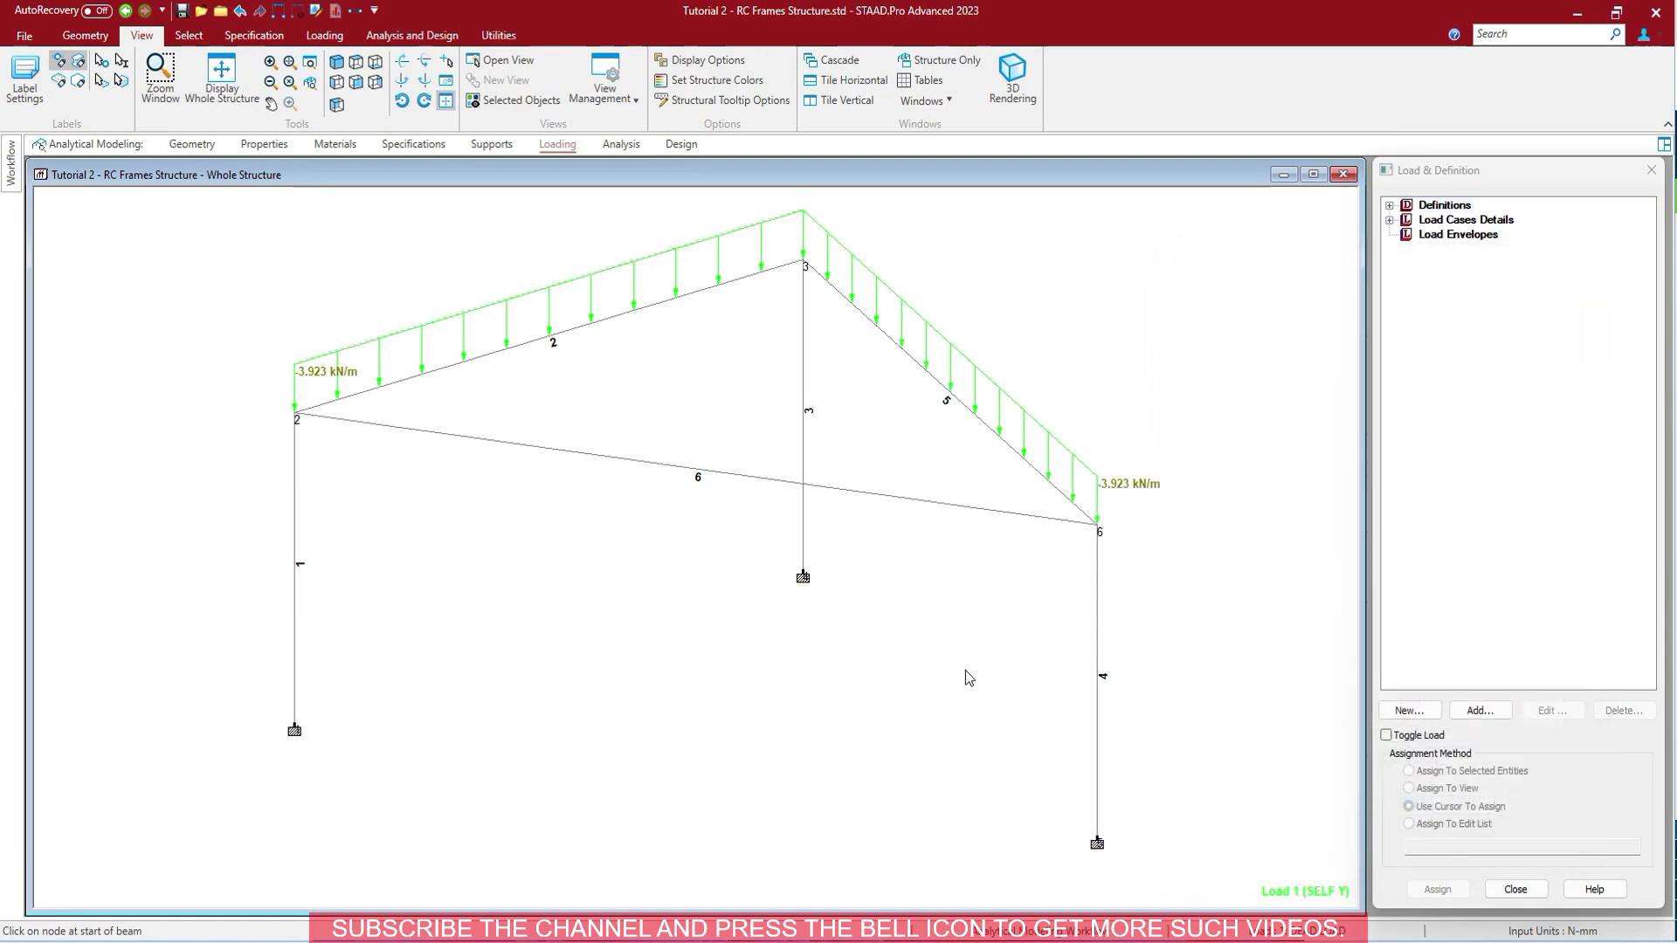